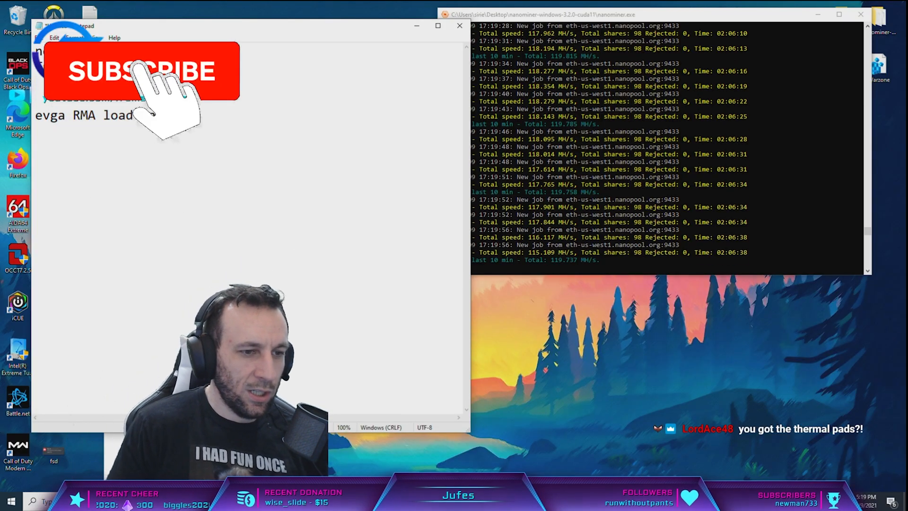
- Dismiss the Cortana sign-in window that popped up over the notes
key(super+c)
click(285, 148)
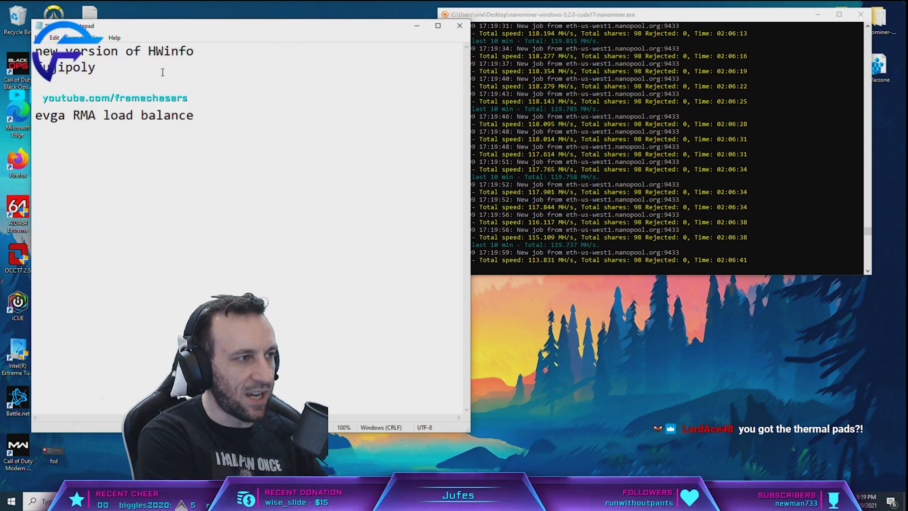
- Launch Paint from Start search and move its window aside to uncover the notes
key(super)
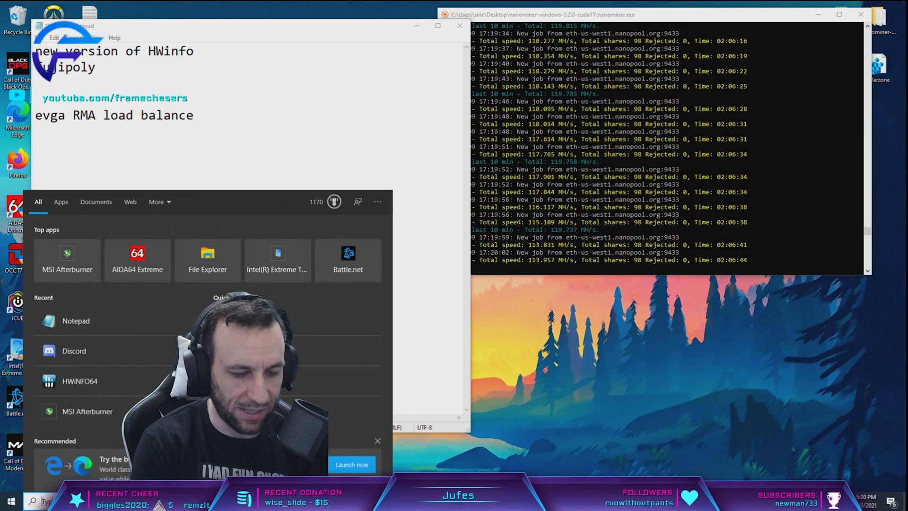
text(paint)
key(Return)
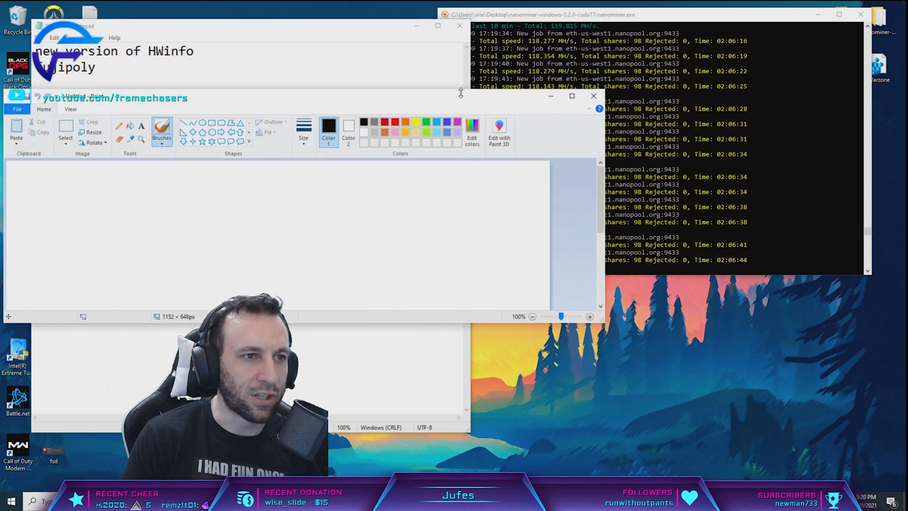
drag(262, 9, 525, 100)
- Add 'minus pad 8', 'vs', 'fujipoly thermal' on new lines above the evga RMA line
click(35, 115)
key(Return)
key(Return)
key(Up)
key(Up)
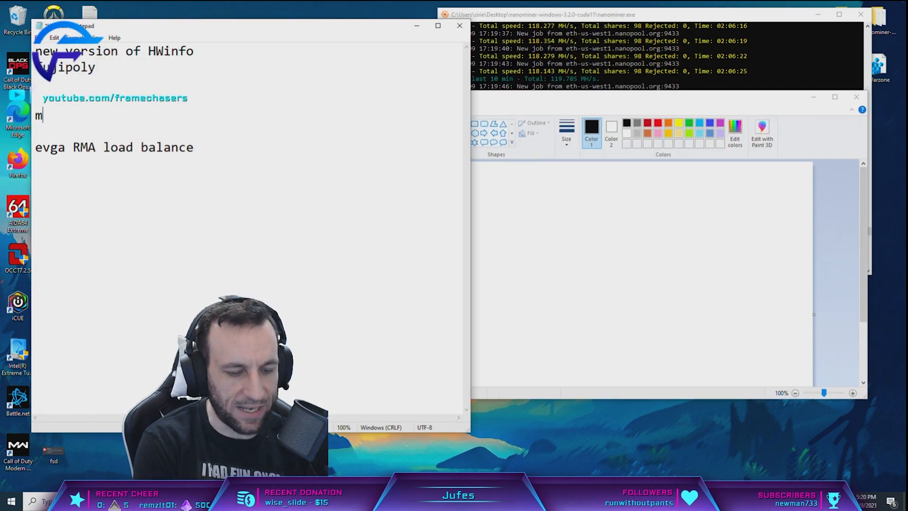
text(minus a)
key(BackSpace)
text(pad)
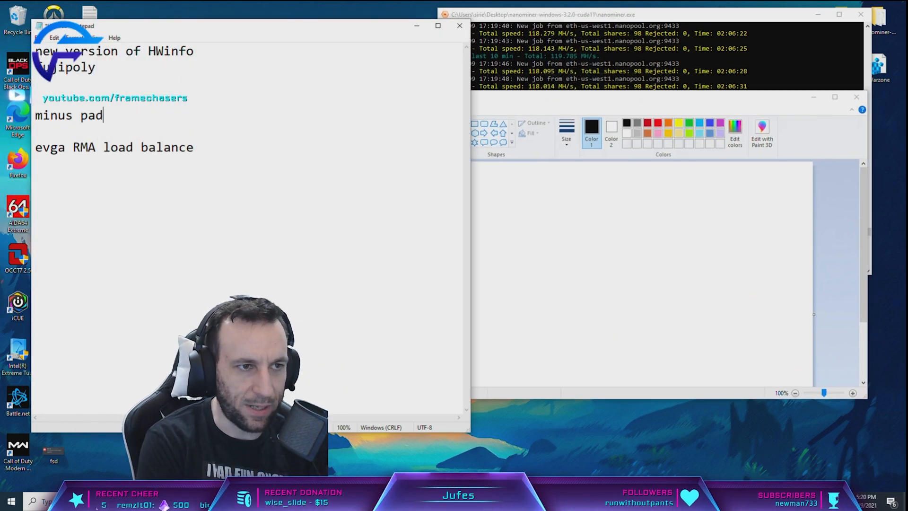
key(BackSpace)
text(8)
key(Return)
key(Return)
key(Return)
key(Return)
text(fu)
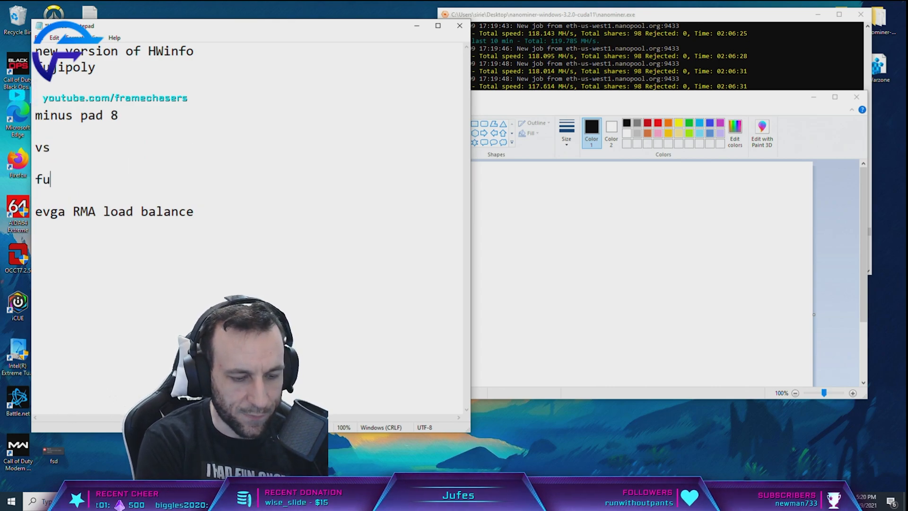
text(jipoly thermal)
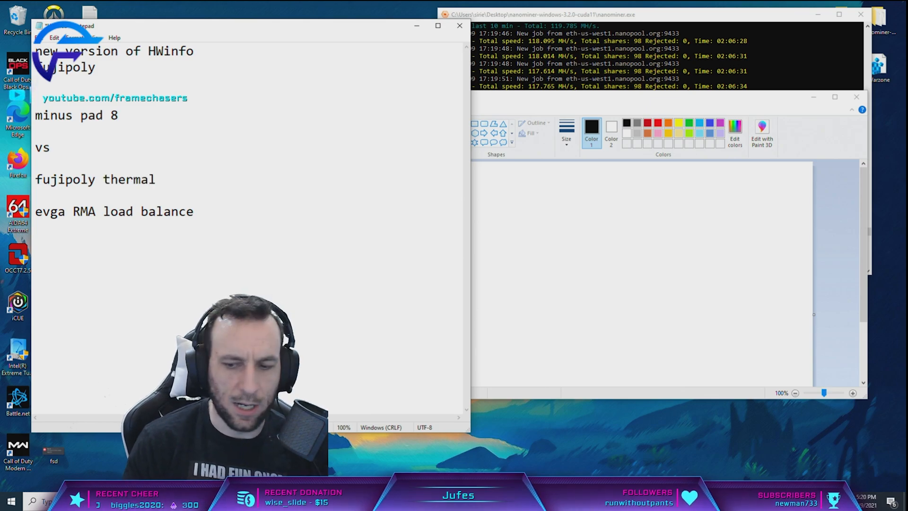
click(143, 115)
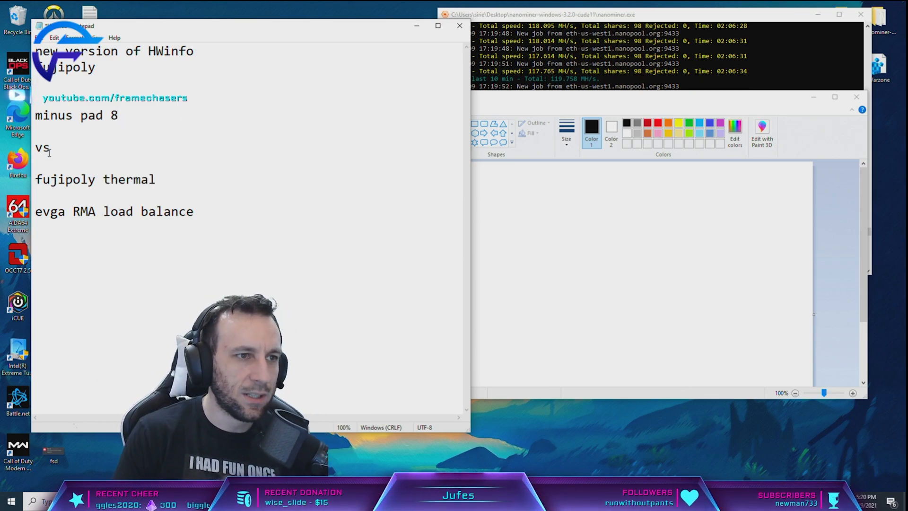
click(161, 196)
key(Return)
key(Return)
key(Return)
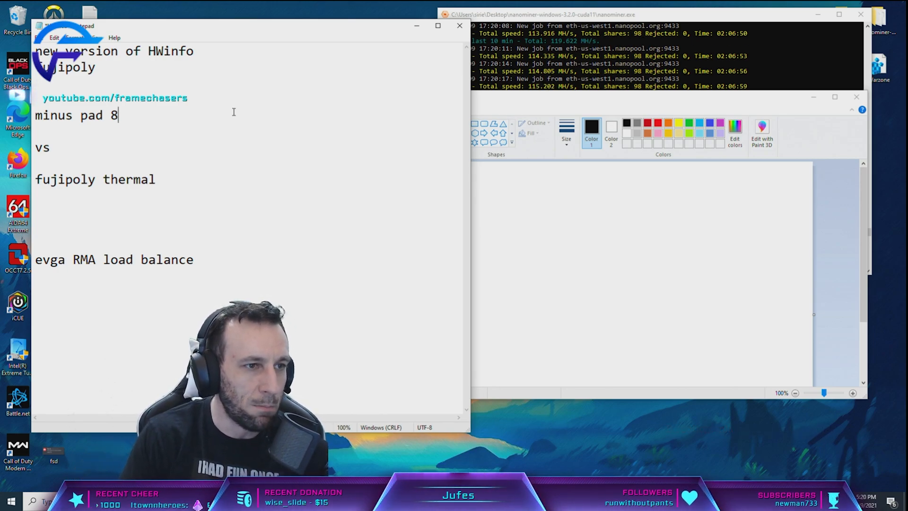
- Delete the stray 'fujipoly' line under HWinfo and the empty line above minus pad 8
drag(98, 68, 35, 51)
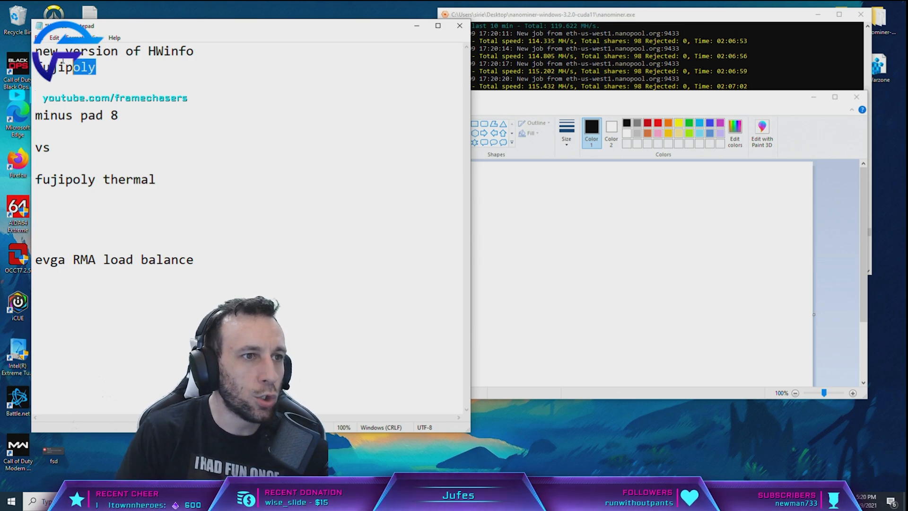
click(113, 59)
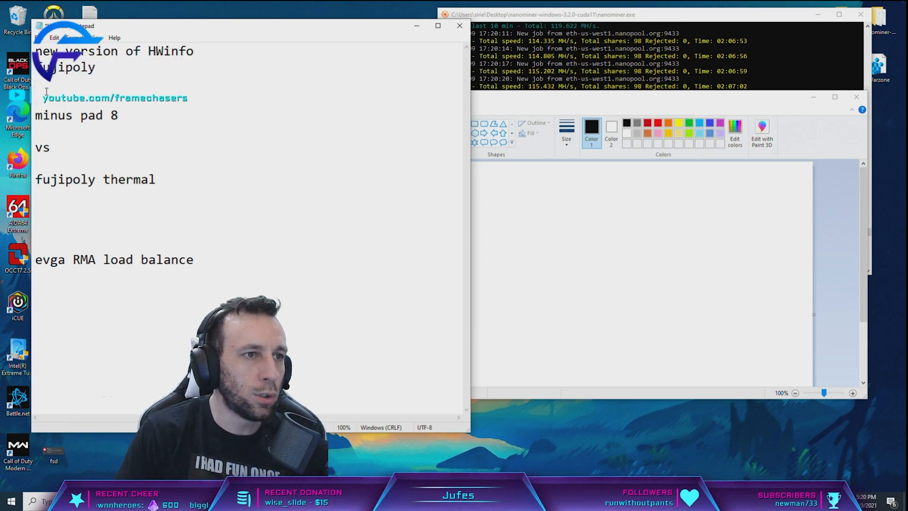
double_click(68, 67)
key(BackSpace)
key(BackSpace)
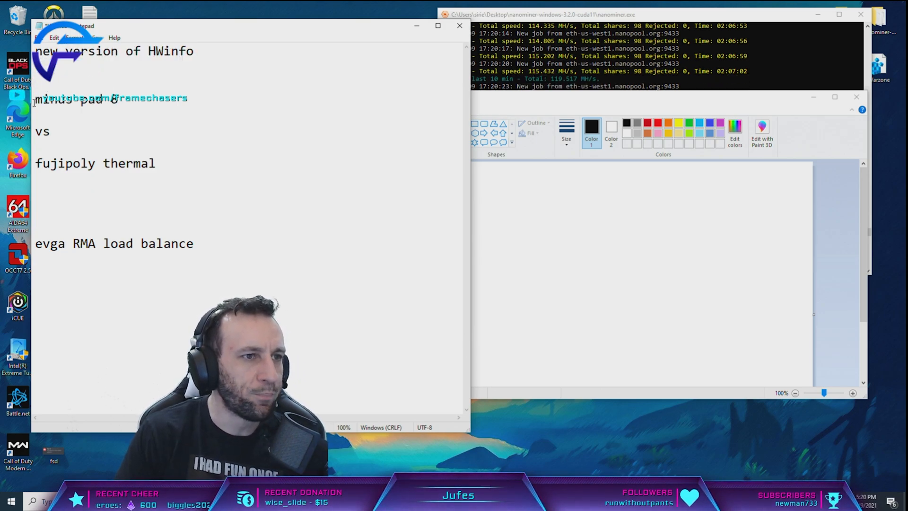
click(34, 99)
key(BackSpace)
- Append 'w/mk' so the line reads 'minus pad 8w/mk', then move to the end of fujipoly thermal
click(169, 84)
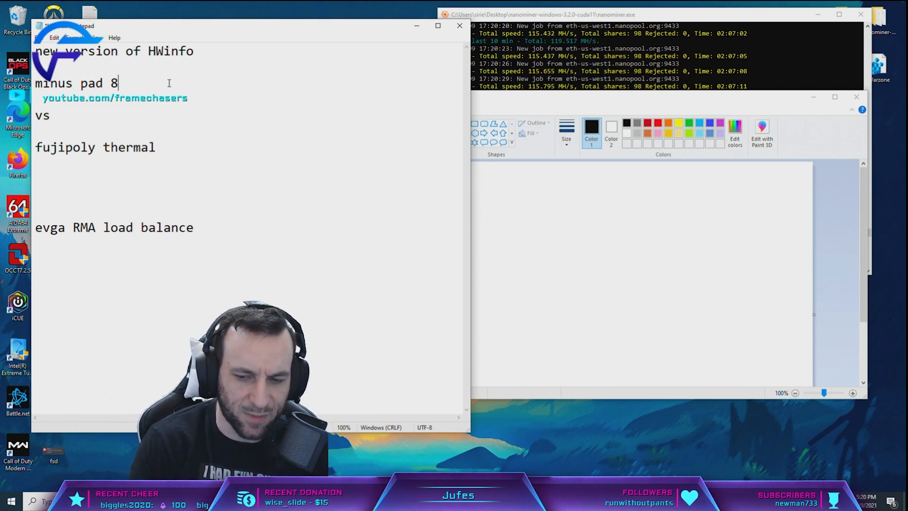
drag(120, 83, 65, 83)
click(141, 86)
text(w/m)
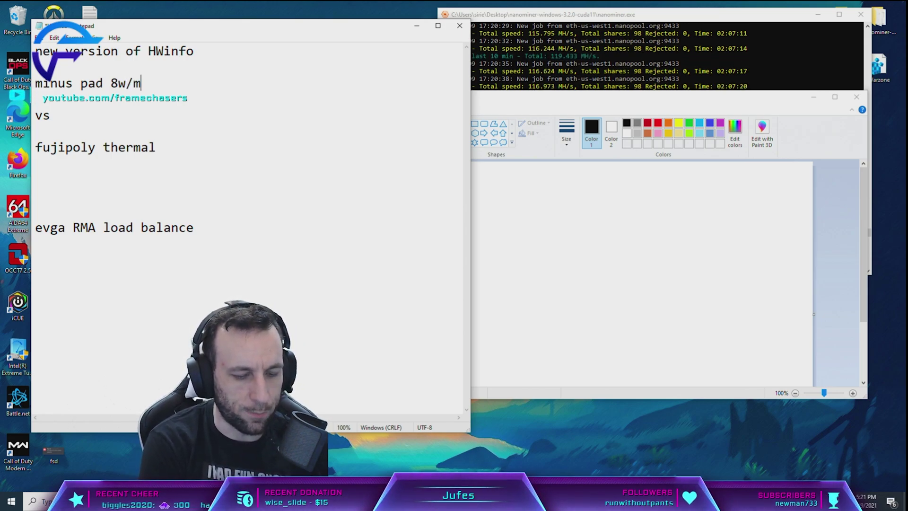
text(k)
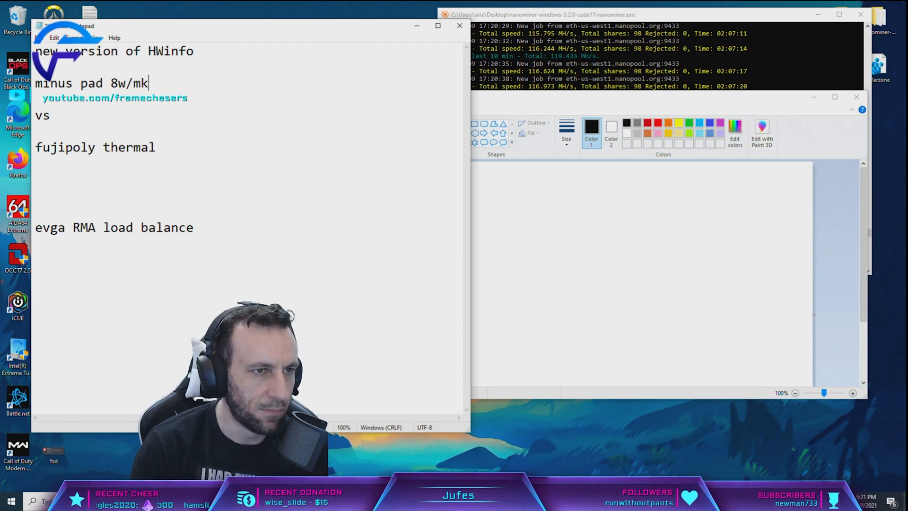
key(shift+Home)
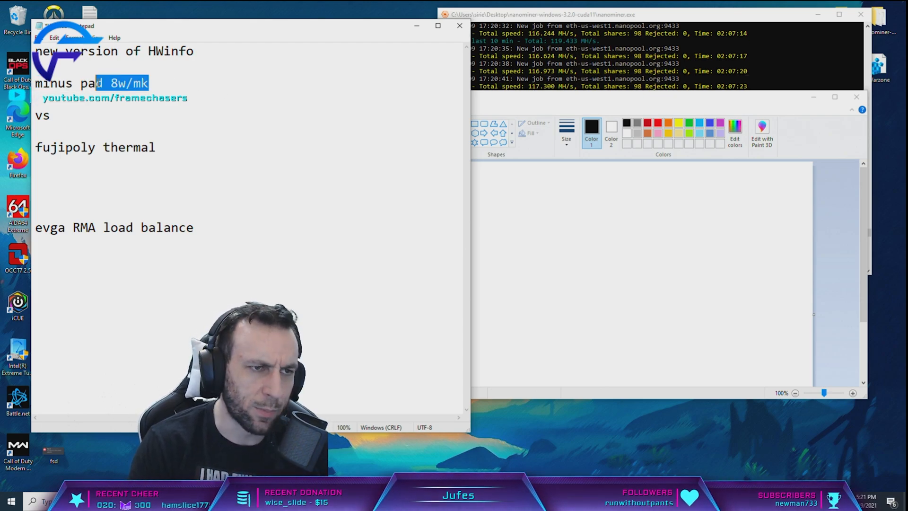
click(170, 147)
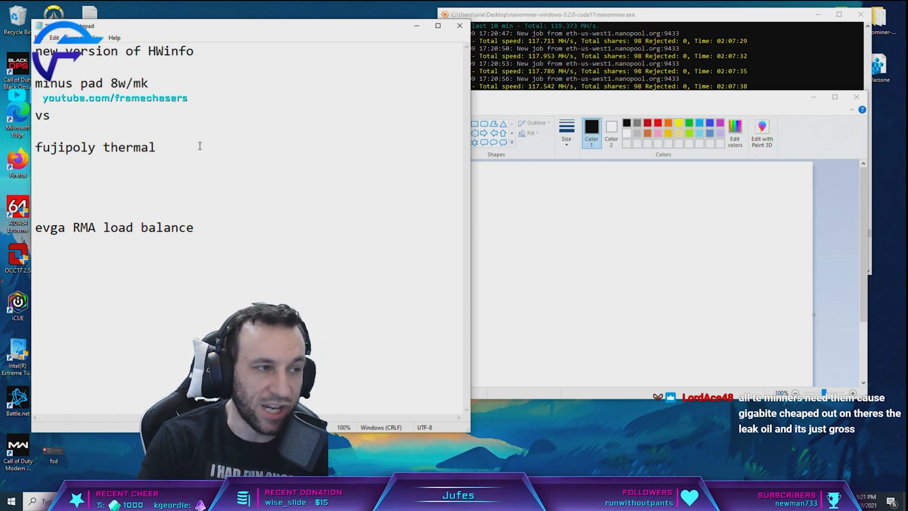
text( 17)
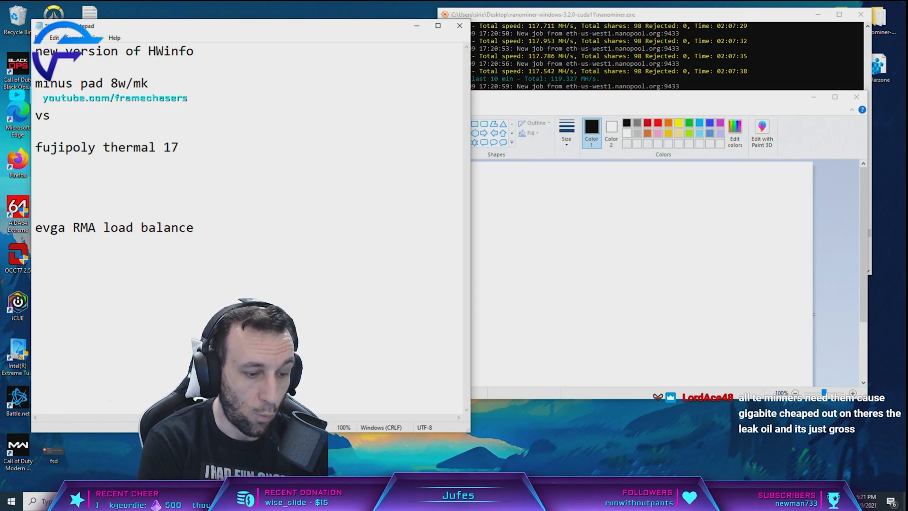
text(w/mk ()
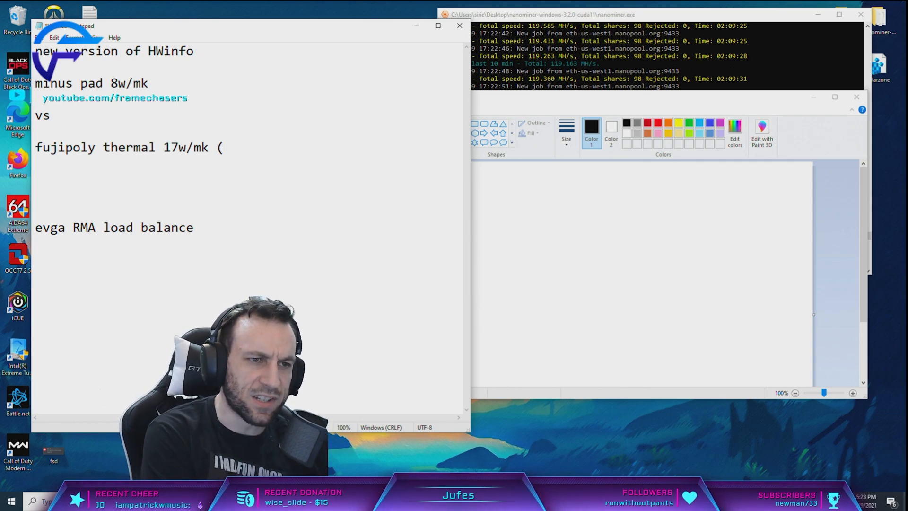
text(17w/mk (1/4)
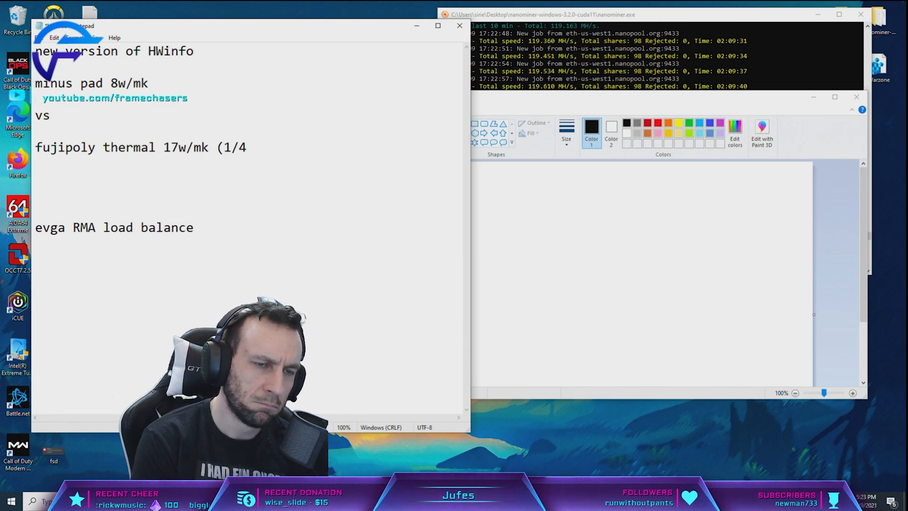
key(BackSpace)
key(BackSpace)
key(BackSpace)
text(4)
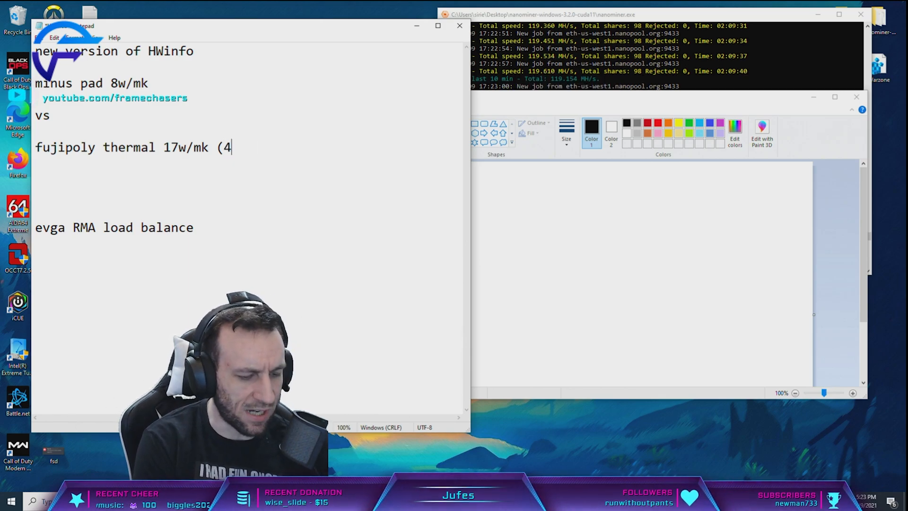
text(X the price)
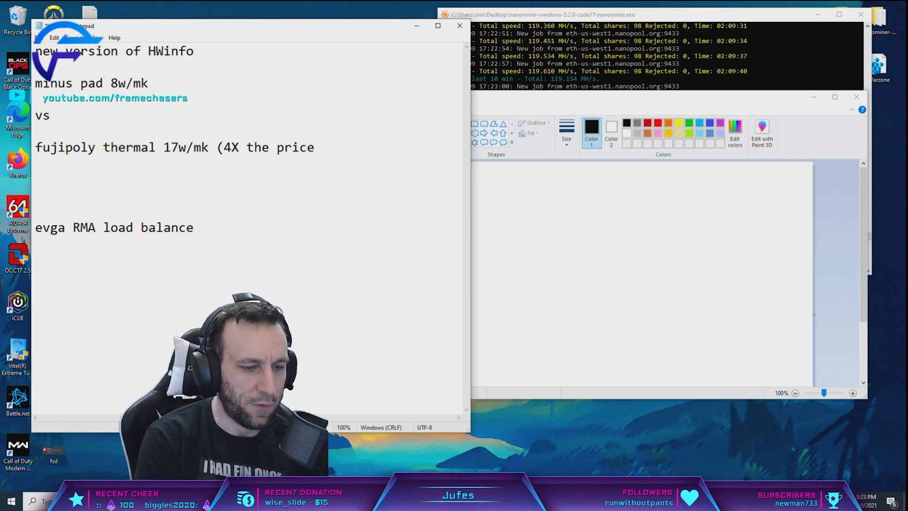
text( for )
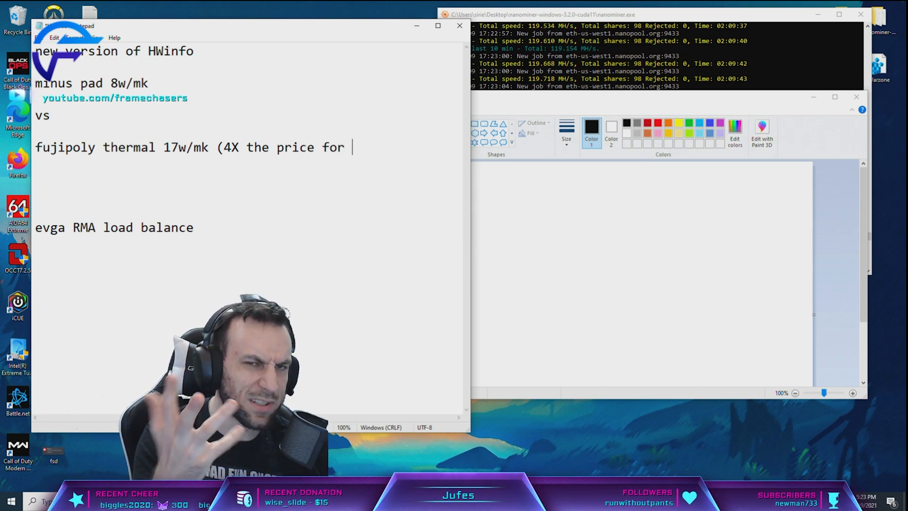
text(double)
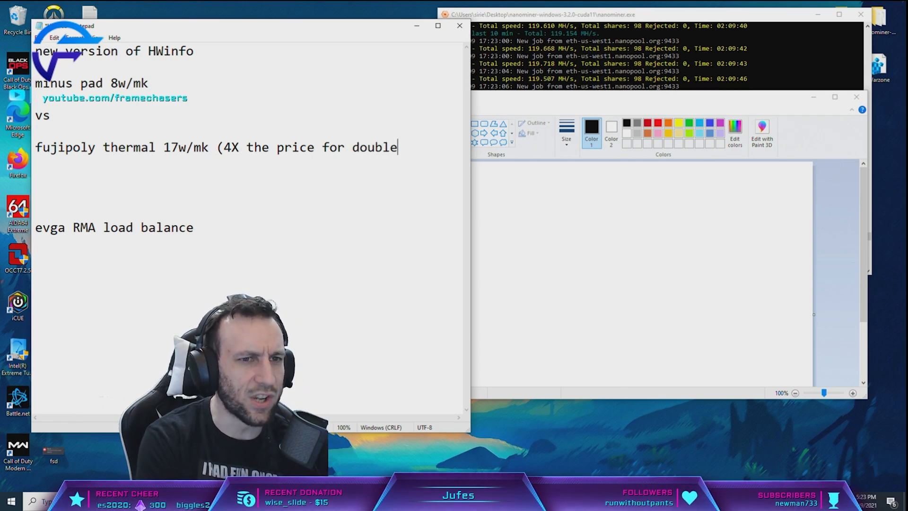
text( w/mk)
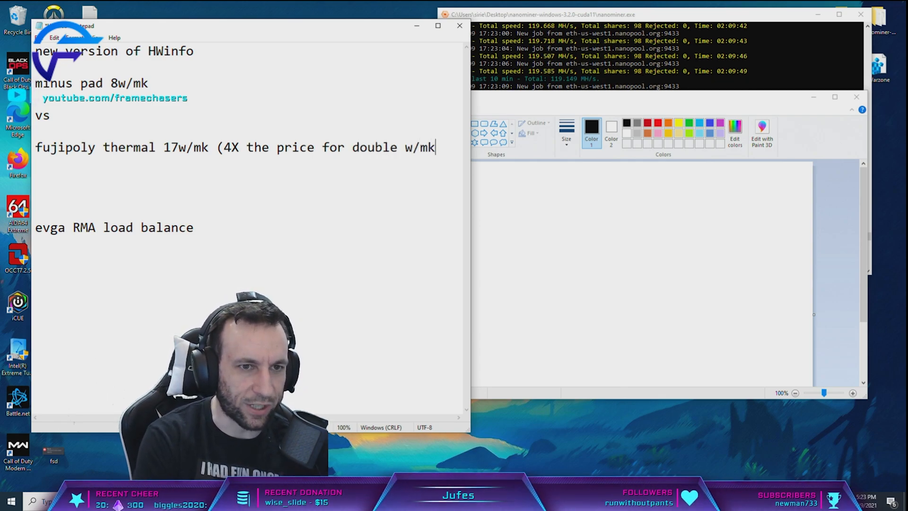
text())
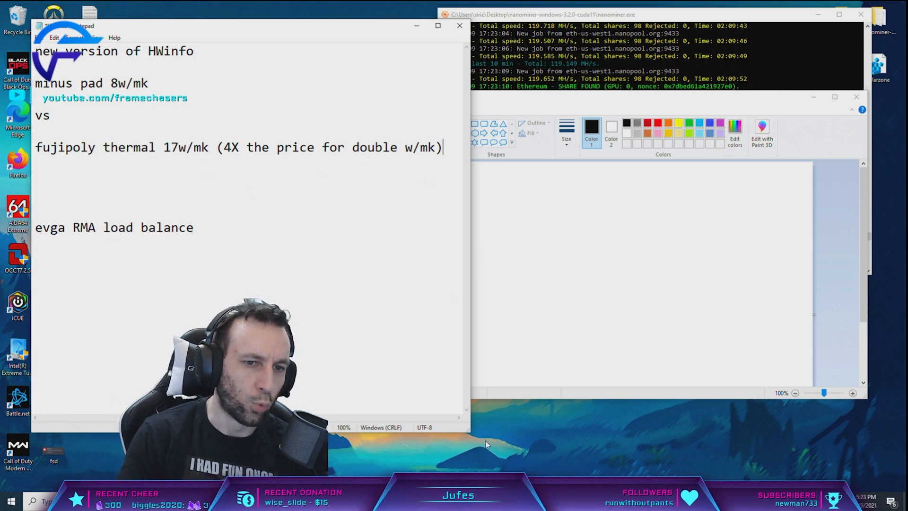
- Widen the notes window and select the whole fujipoly thermal 17w/mk line
drag(467, 429, 547, 408)
triple_click(393, 151)
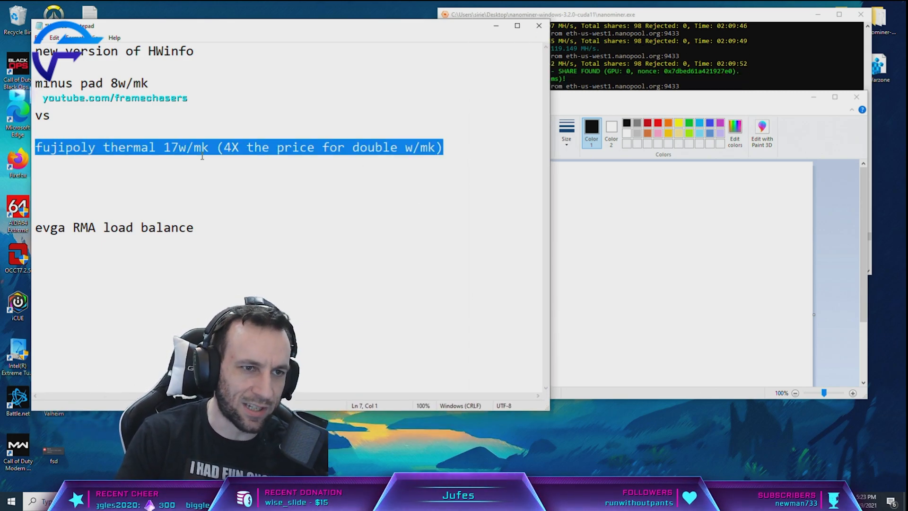
click(499, 144)
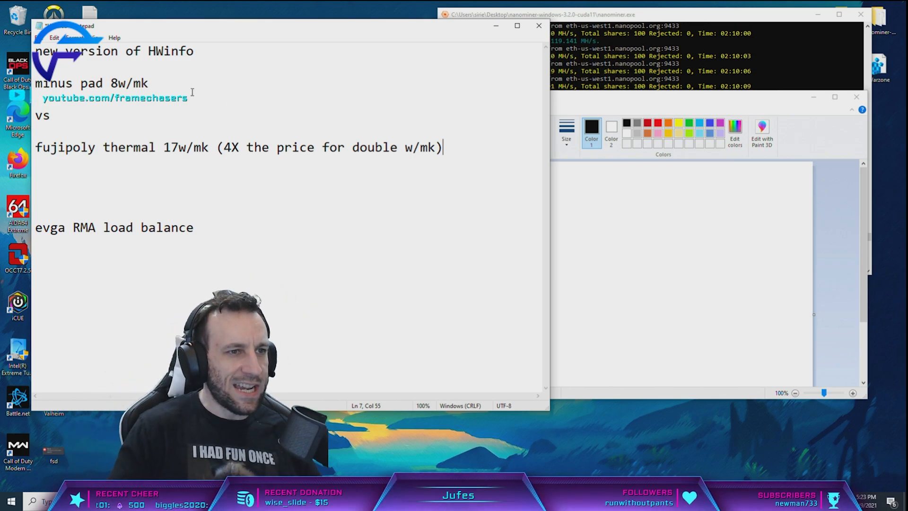
drag(147, 83, 33, 83)
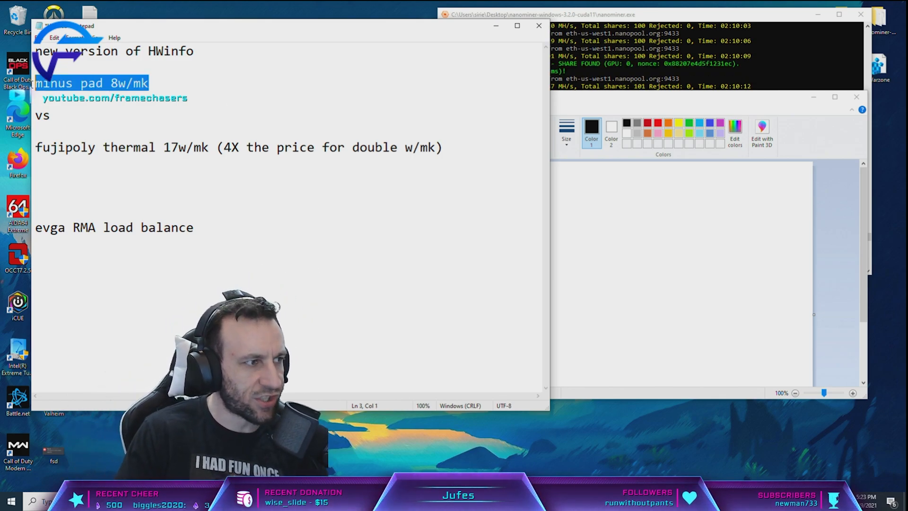
drag(149, 83, 34, 83)
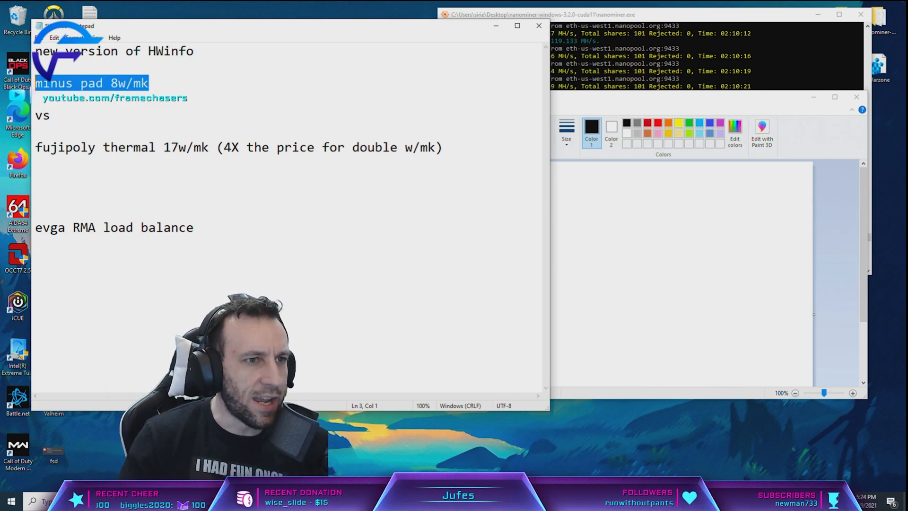
- Move to the end of the minus pad 8w/mk line and get the Paint window out of the way
drag(209, 148, 44, 148)
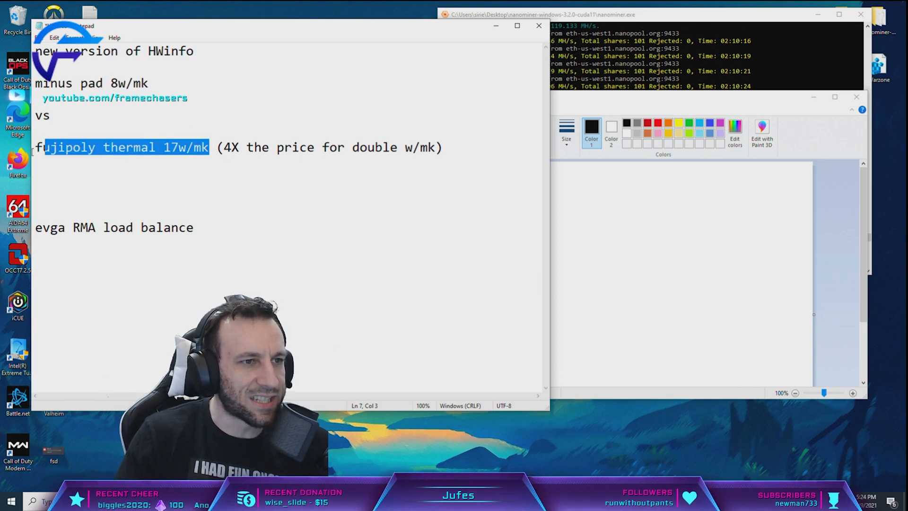
click(184, 85)
text(82c junction)
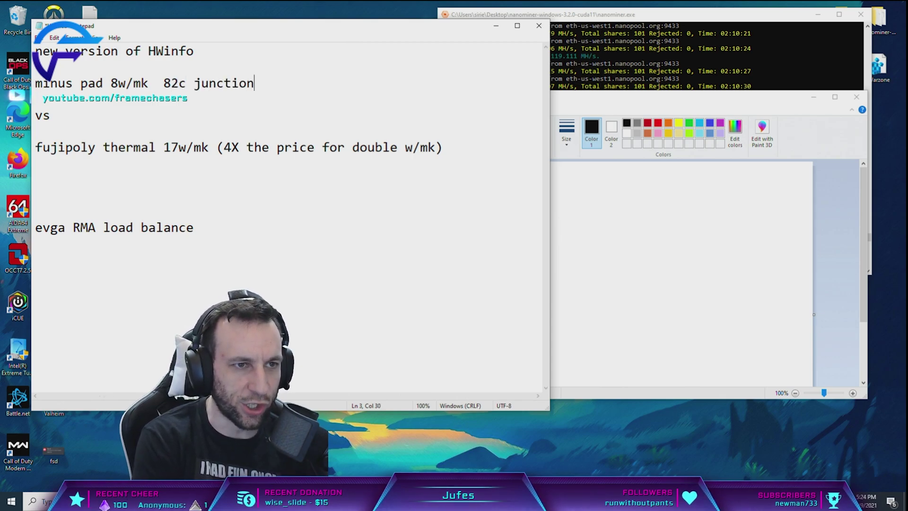
text(after 2 )
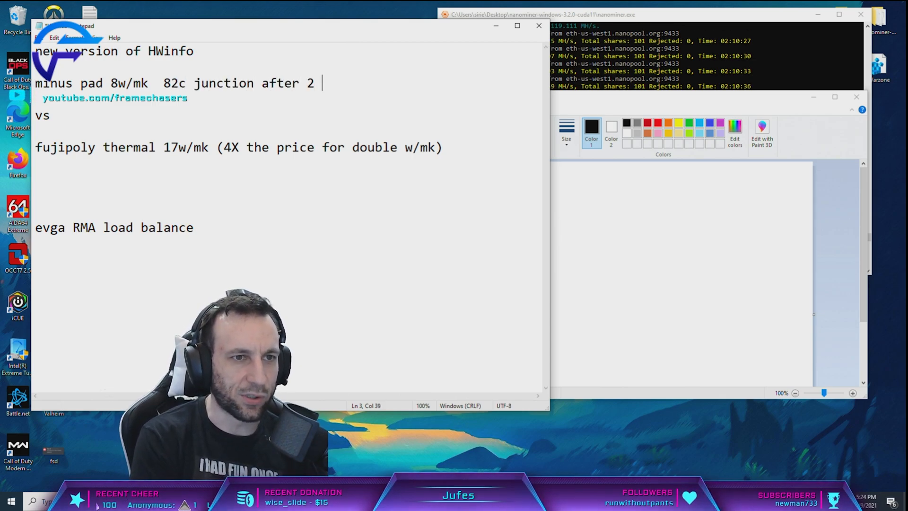
text(hours of mining)
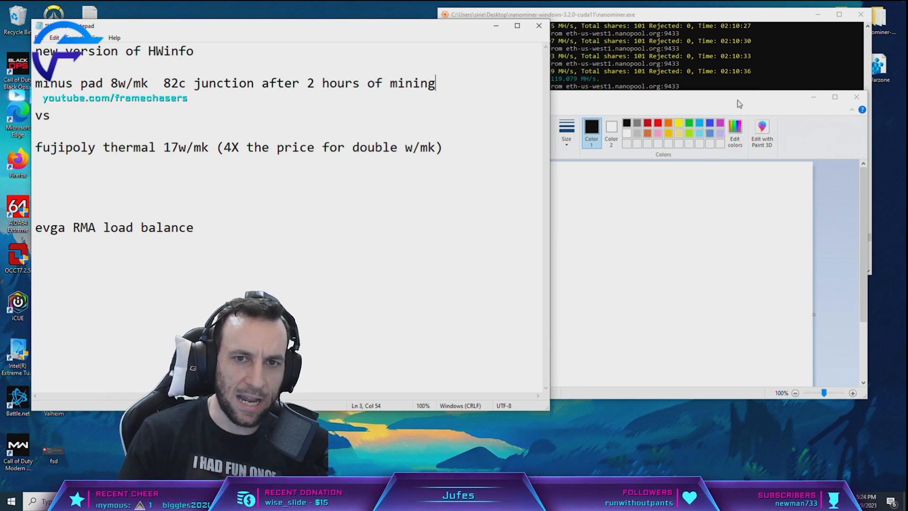
click(779, 100)
click(813, 97)
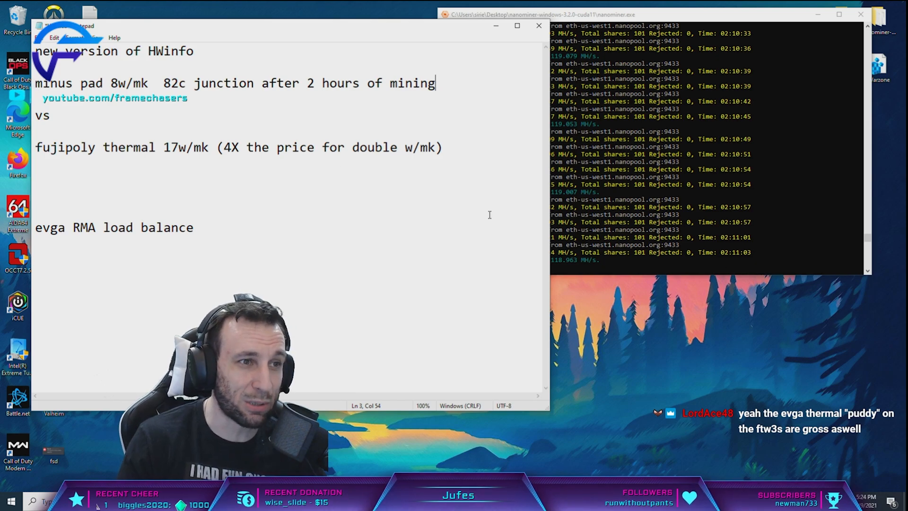
- Shift the notes window left and return to the end of the '82c junction after 2 hours of mining 1150mhz' line
mouse_move(267, 34)
mouse_down()
mouse_move(244, 35)
mouse_move(252, 31)
mouse_up()
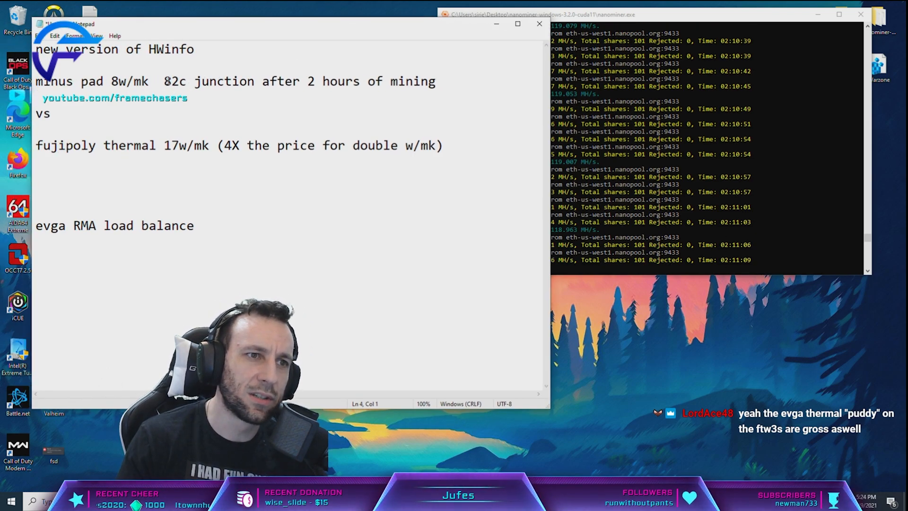
drag(165, 81, 439, 81)
click(452, 81)
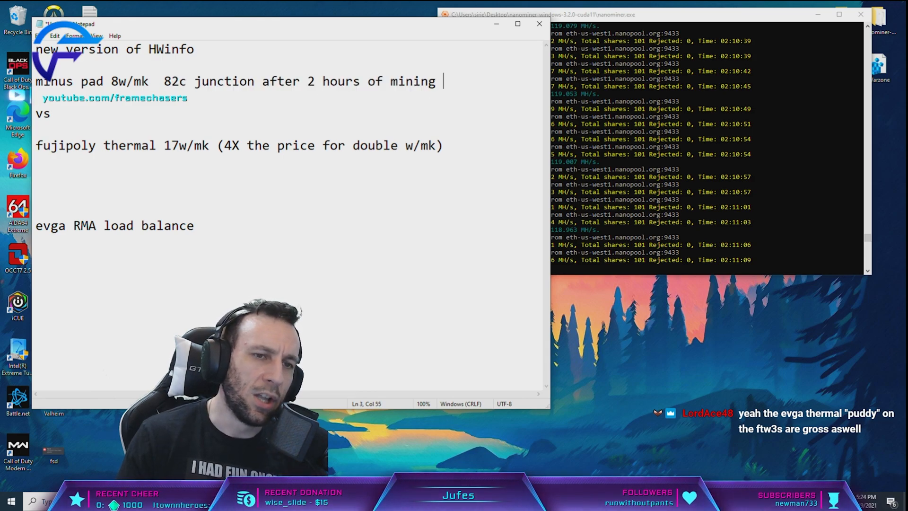
text(1150mhz)
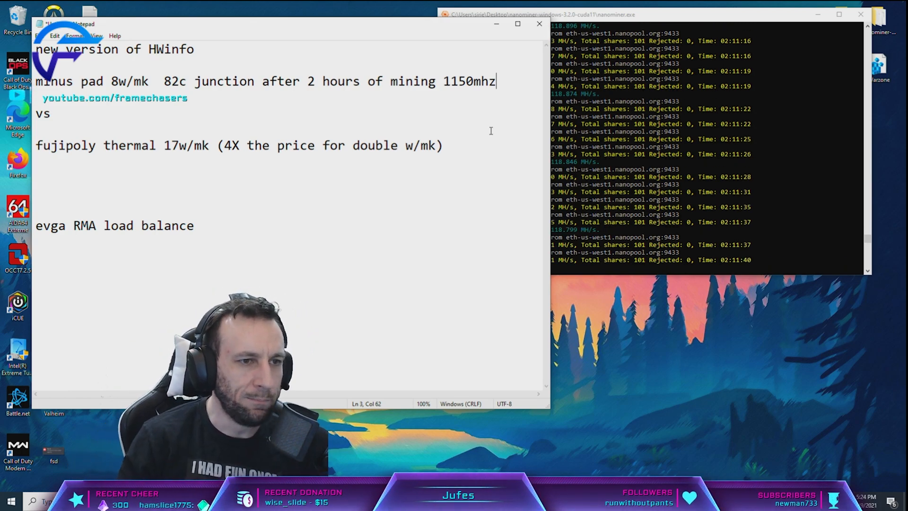
- Launch HWiNFO64 from Start search, allow UAC and run it in sensors-only mode
key(super)
text(hwinfo)
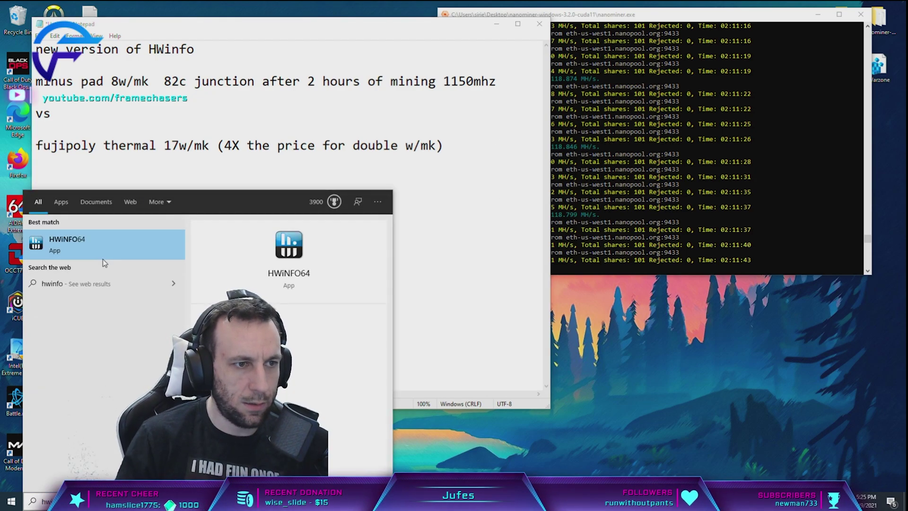
key(Return)
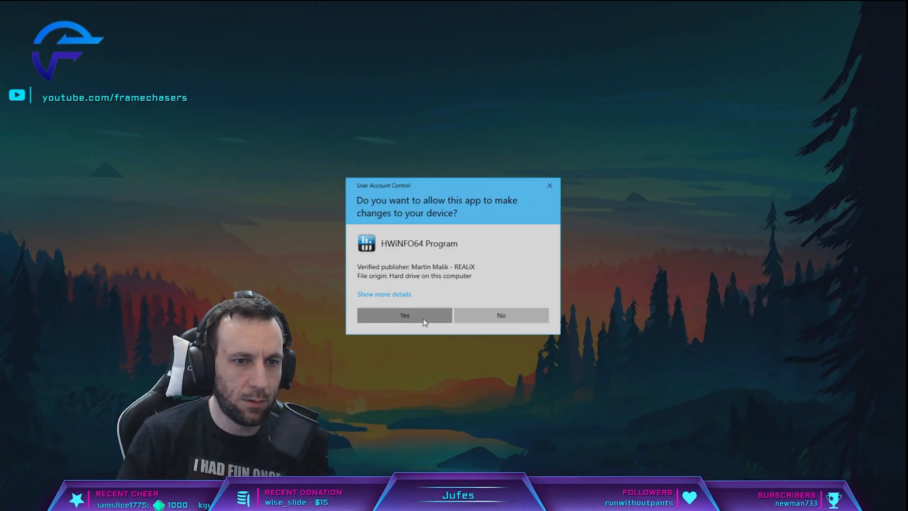
click(419, 319)
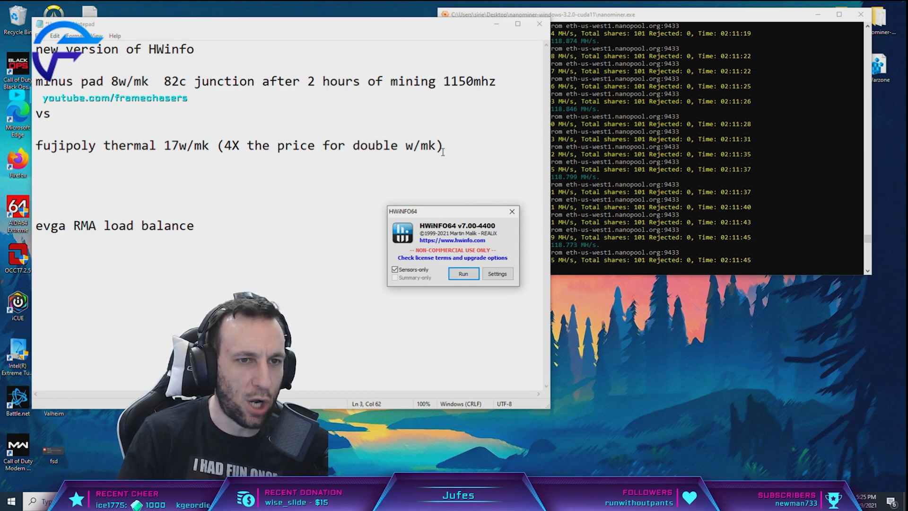
key(Return)
- Back in the notes, move the insertion point to the end of the evga RMA load balance line
drag(452, 149, 65, 146)
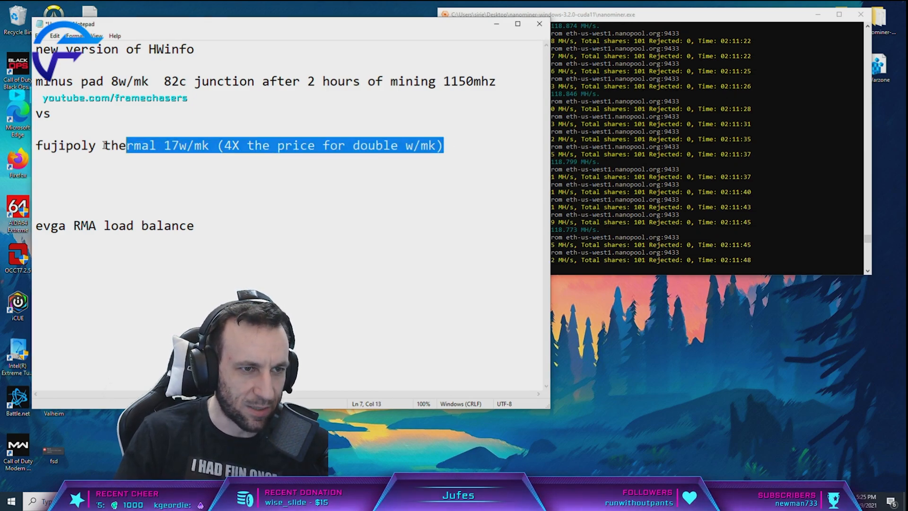
click(412, 352)
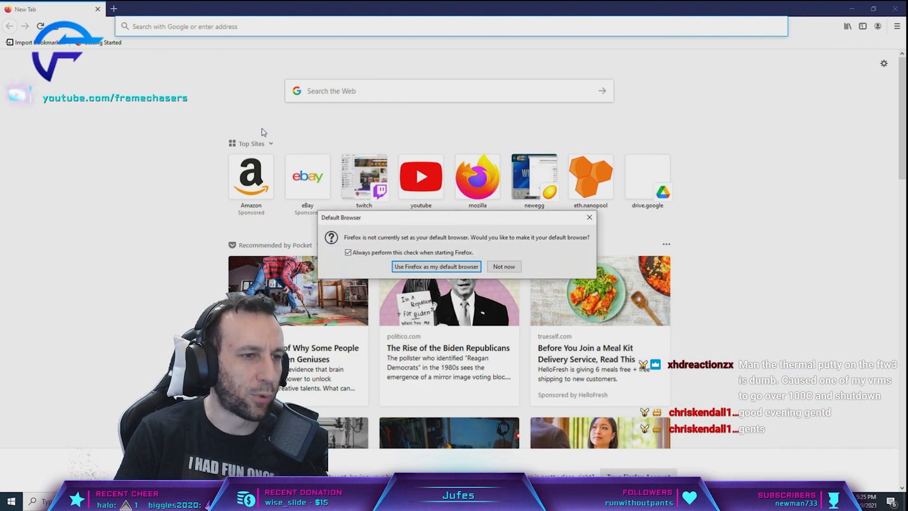
- Dismiss the default browser prompt, go to Amazon and search for 'fujipoly'
click(589, 218)
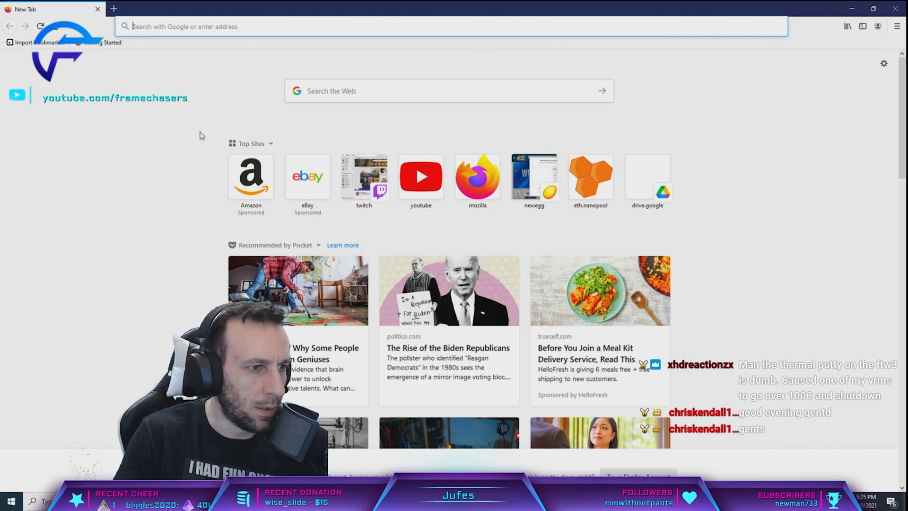
text(amazon.com/)
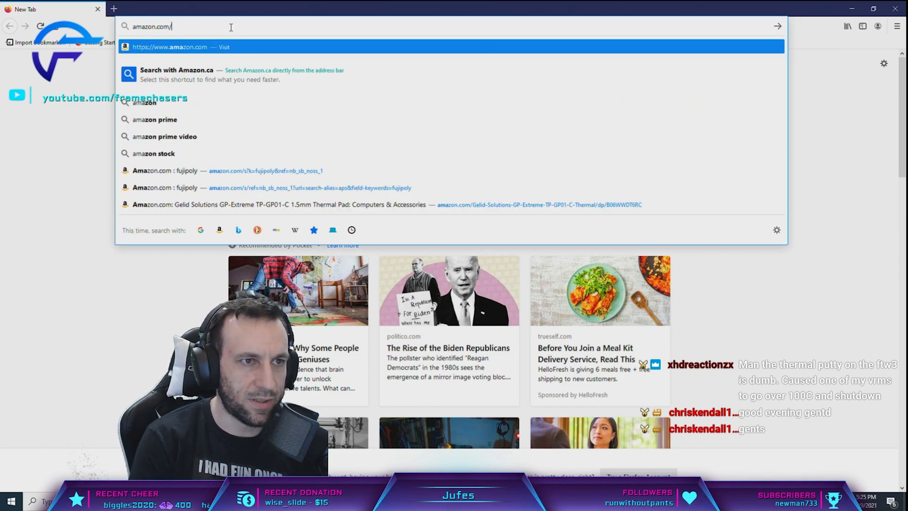
key(Return)
click(237, 49)
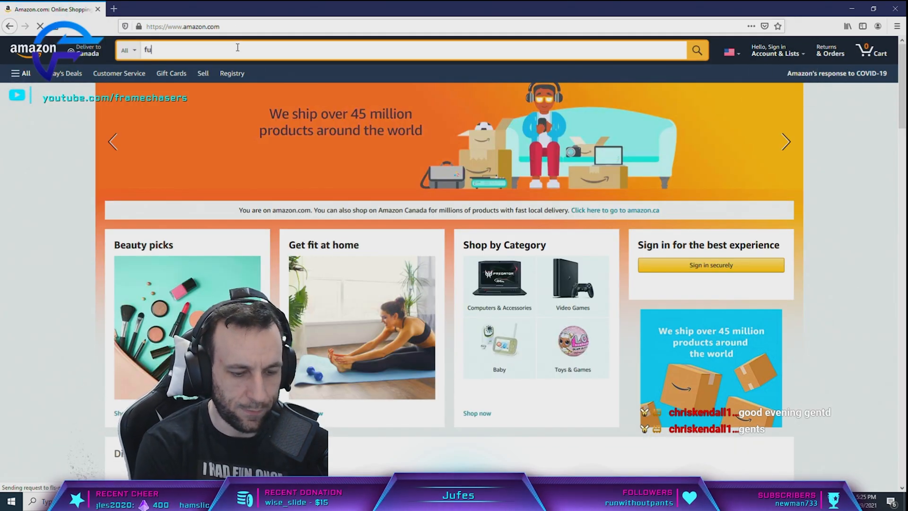
text(fujipoly)
key(Return)
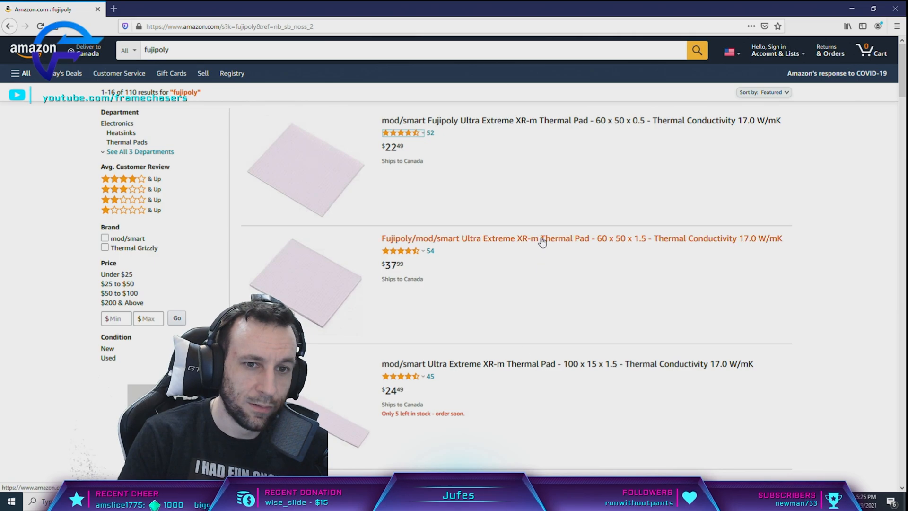
scroll(551, 290, down, 2)
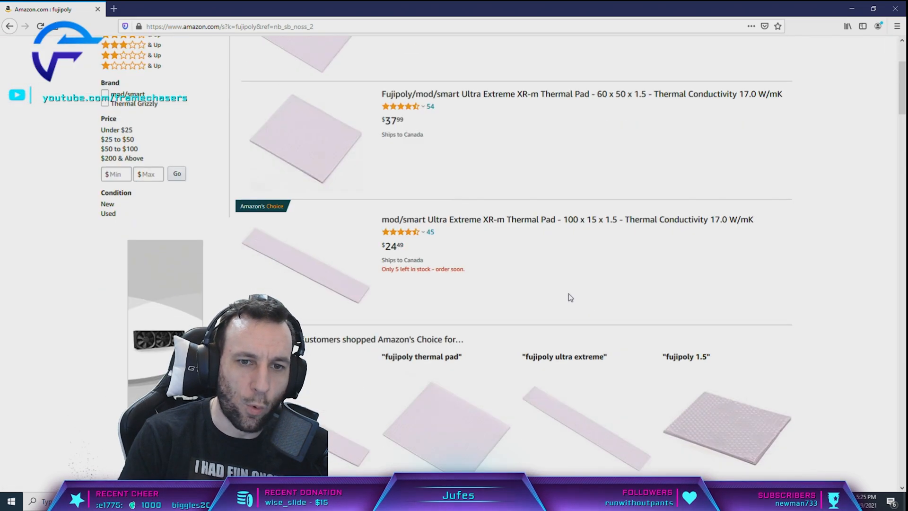
scroll(551, 290, down, 3)
scroll(546, 354, down, 2)
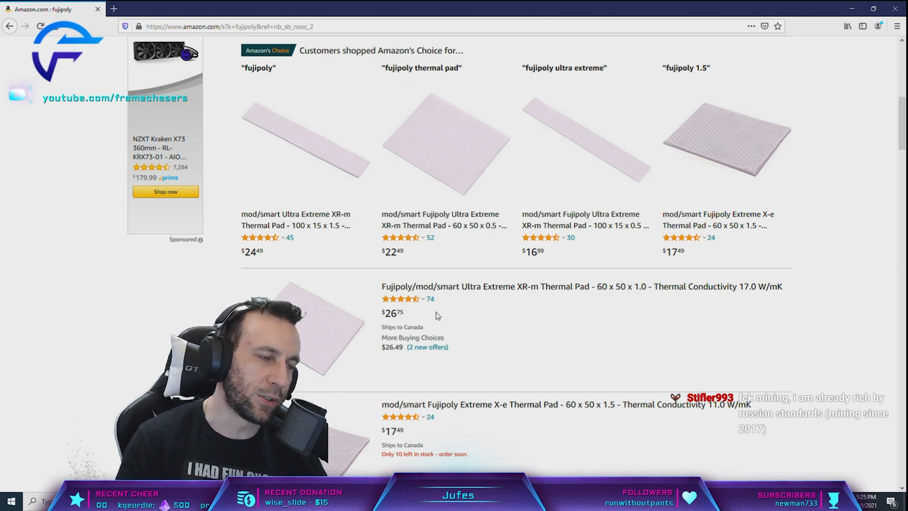
- Put the browser away and pick out the GPU Memory Junction Temperature reading in HWiNFO64
click(857, 7)
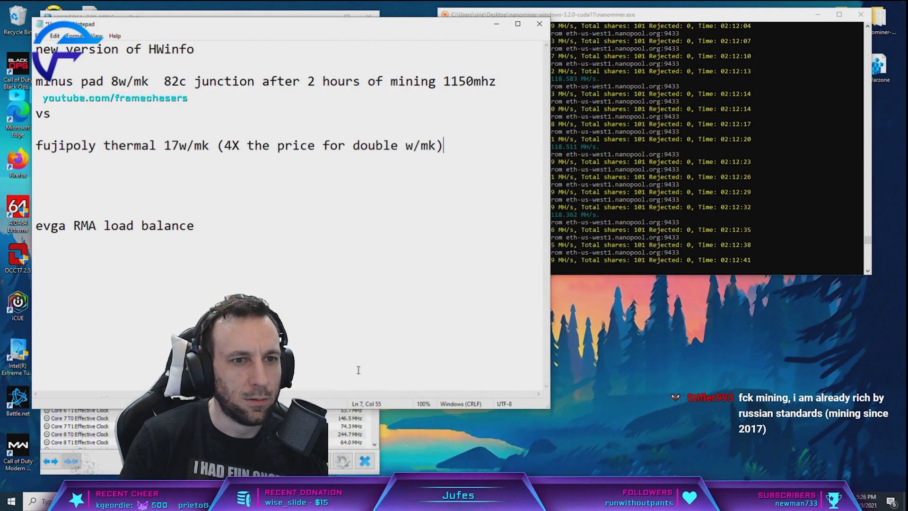
click(79, 490)
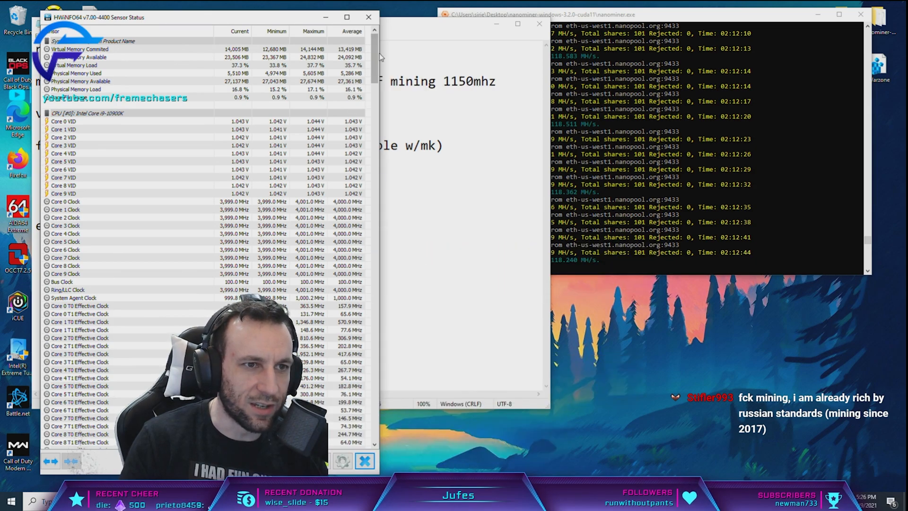
mouse_move(374, 54)
mouse_down()
mouse_move(386, 234)
mouse_move(376, 362)
mouse_up()
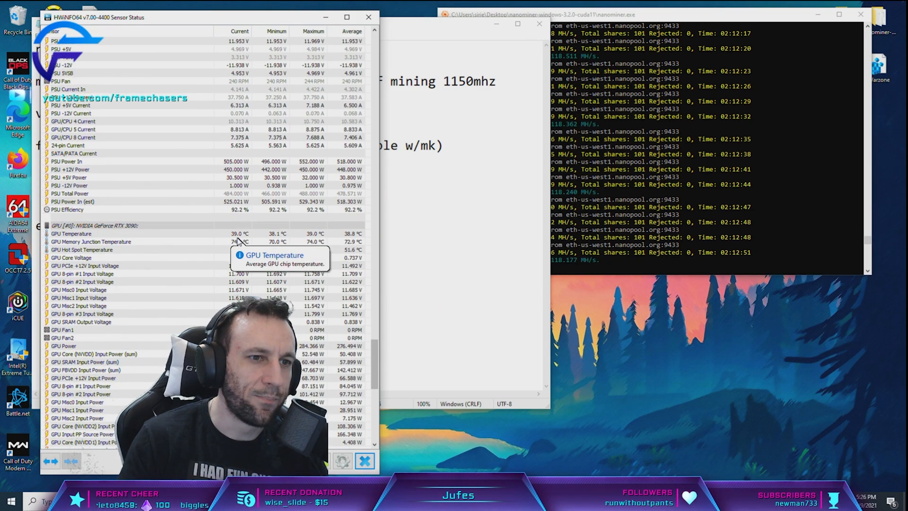
click(91, 241)
scroll(213, 284, down, 3)
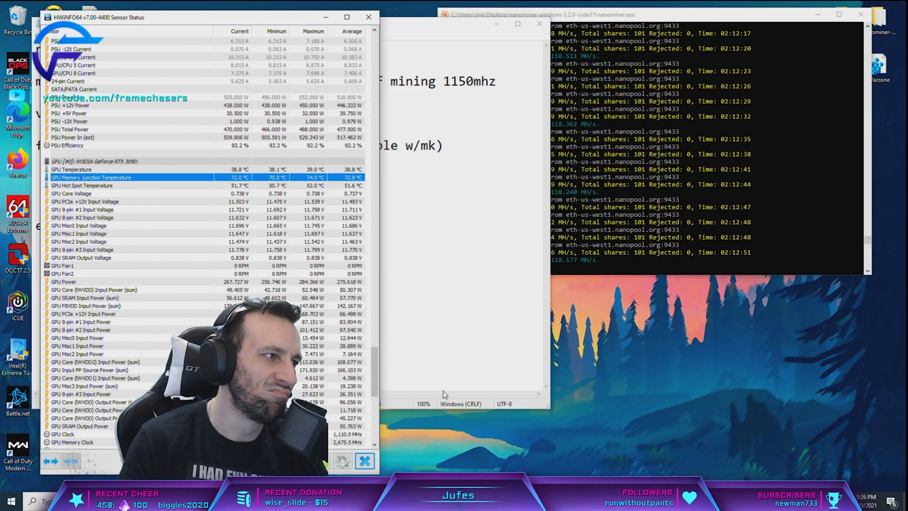
- Bring the notes back in front of the sensor window and move them toward the right
click(470, 145)
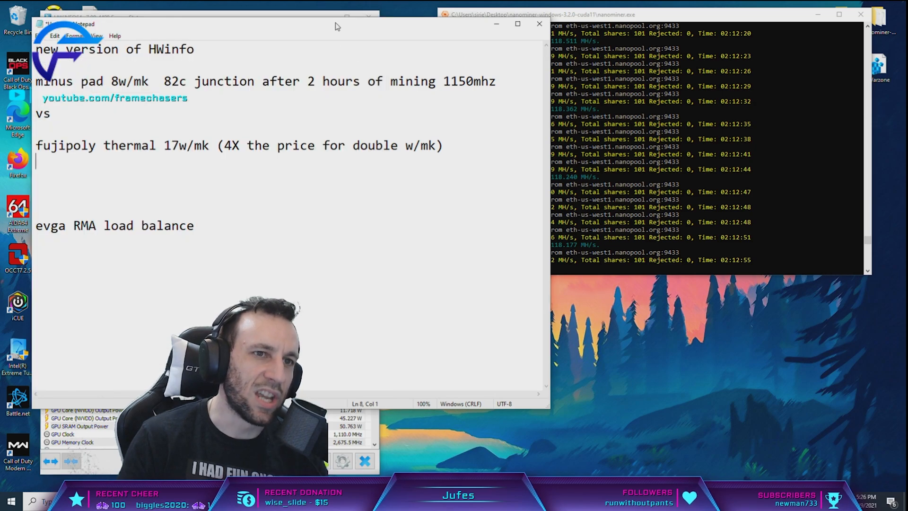
drag(338, 26, 624, 63)
- Append '10c drop' to the fujipoly 17w/mk line and highlight both pad ratings to point them out
click(761, 185)
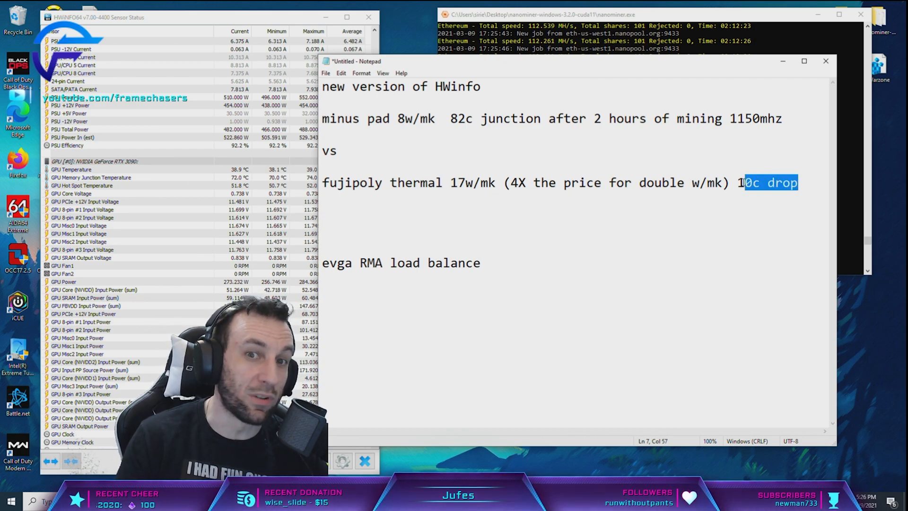
drag(741, 183, 737, 182)
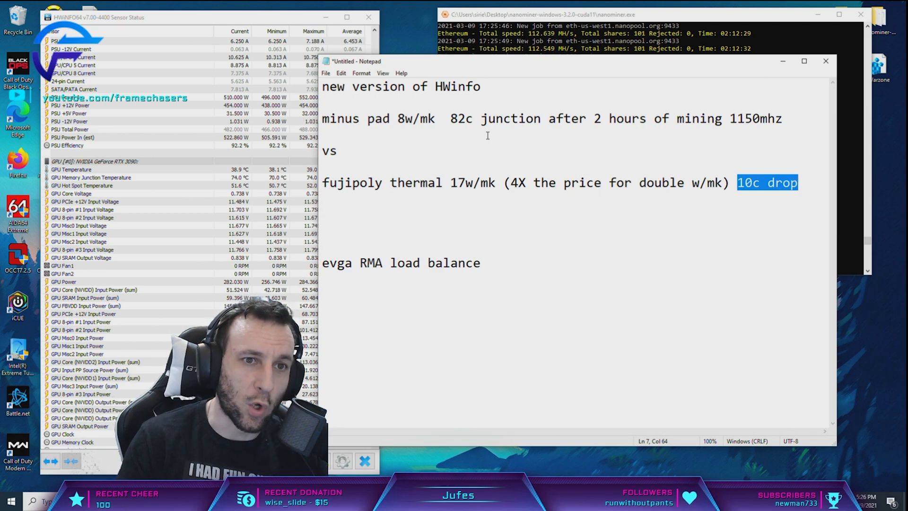
drag(322, 119, 434, 119)
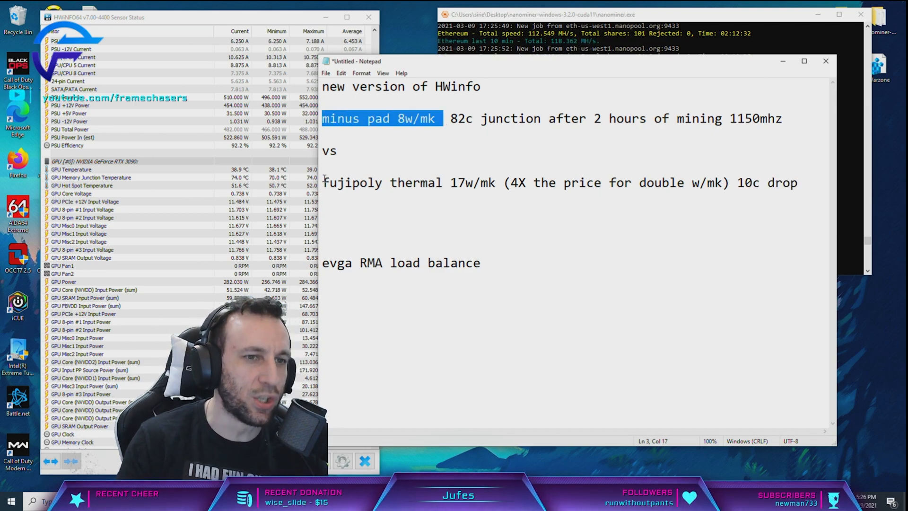
drag(322, 184, 497, 183)
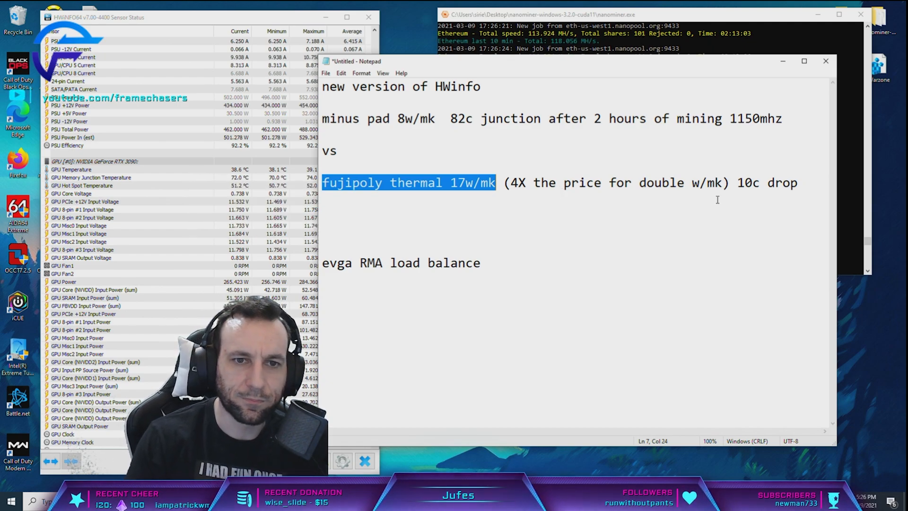
click(802, 183)
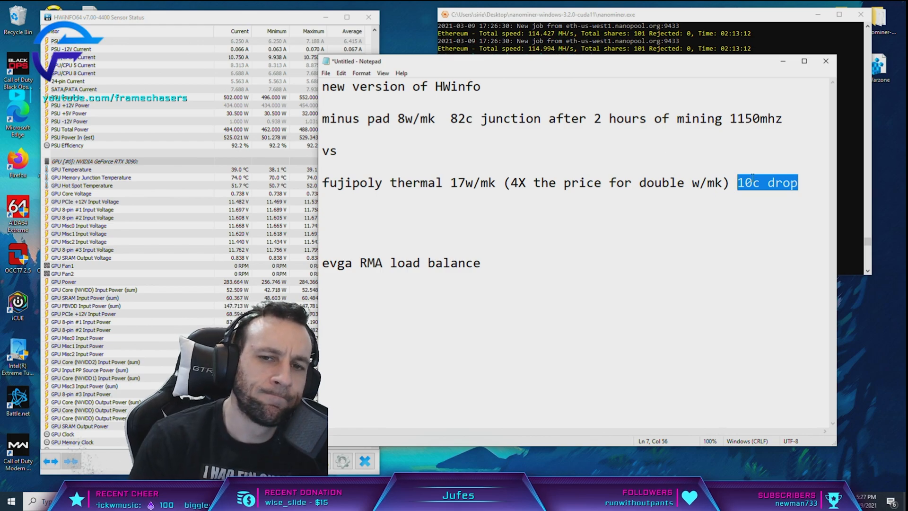
- Move HWiNFO64 up-left, pick the GPU Memory Junction Temperature row and highlight the 82c figure in the notes
drag(278, 19, 241, 9)
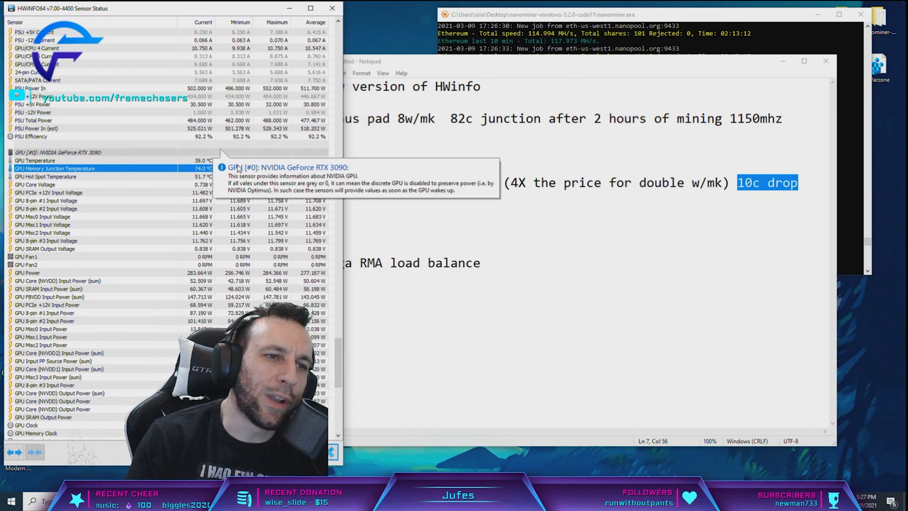
click(54, 168)
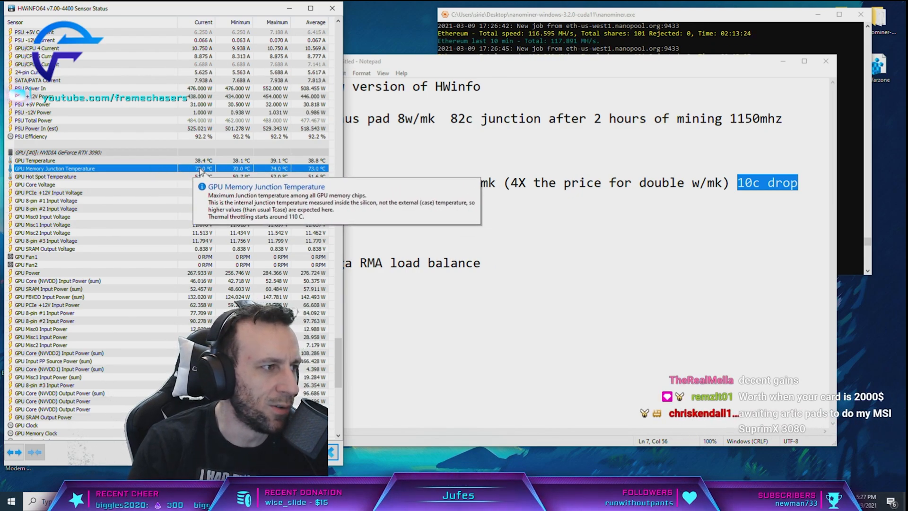
double_click(461, 119)
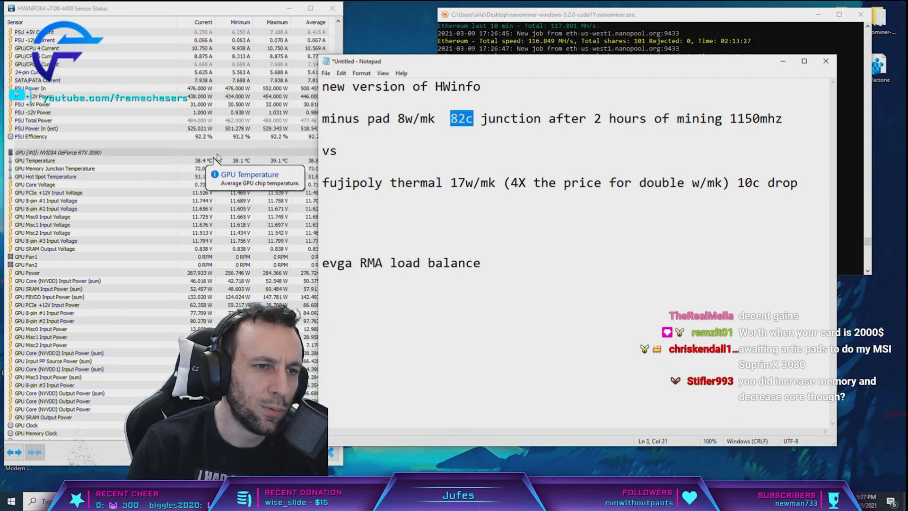
click(55, 168)
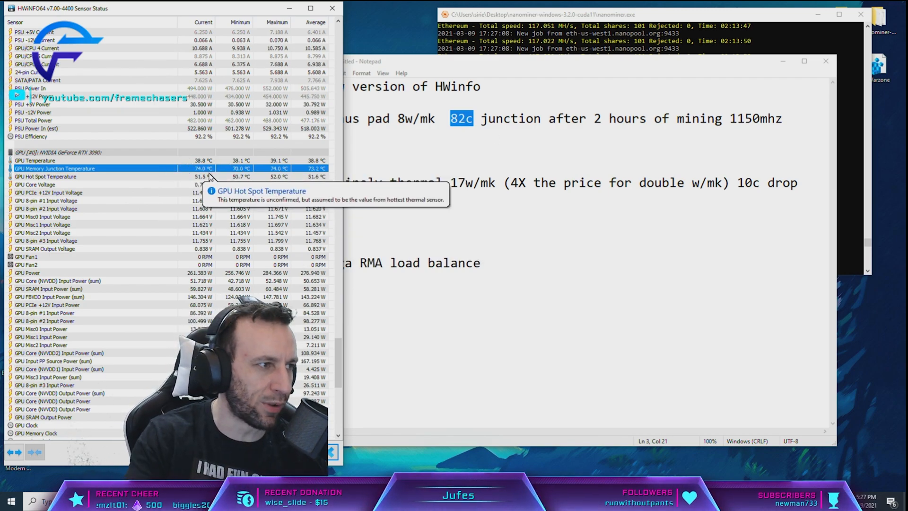
- Write '13w/mk on the way' on the line below the fujipoly note and highlight it for viewers
click(762, 193)
drag(798, 183, 743, 183)
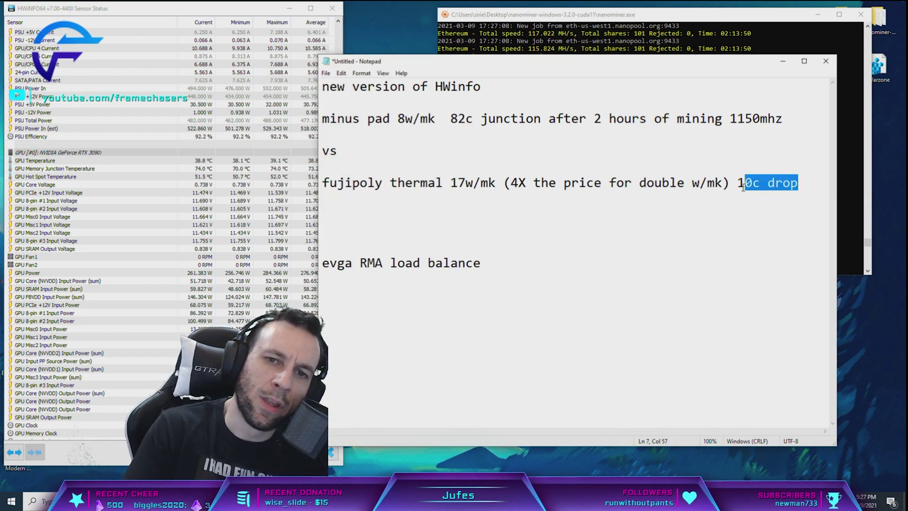
click(787, 202)
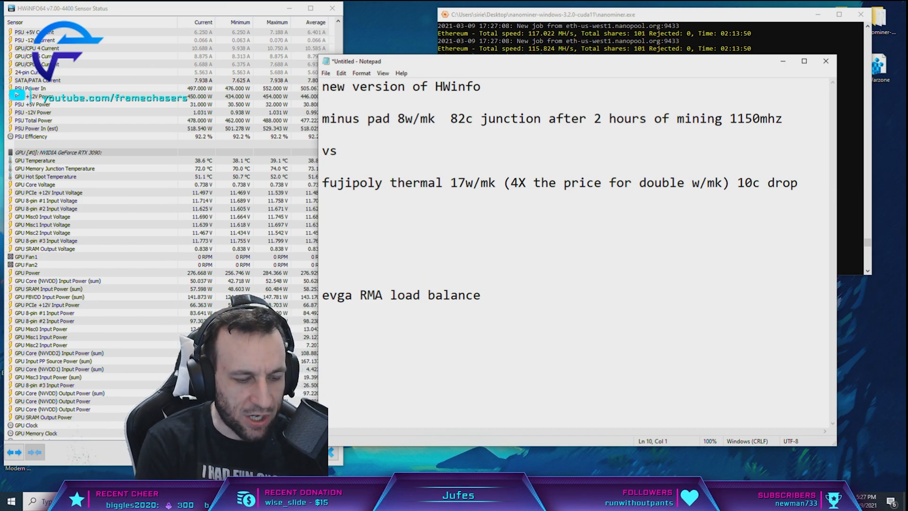
text(13w/m)
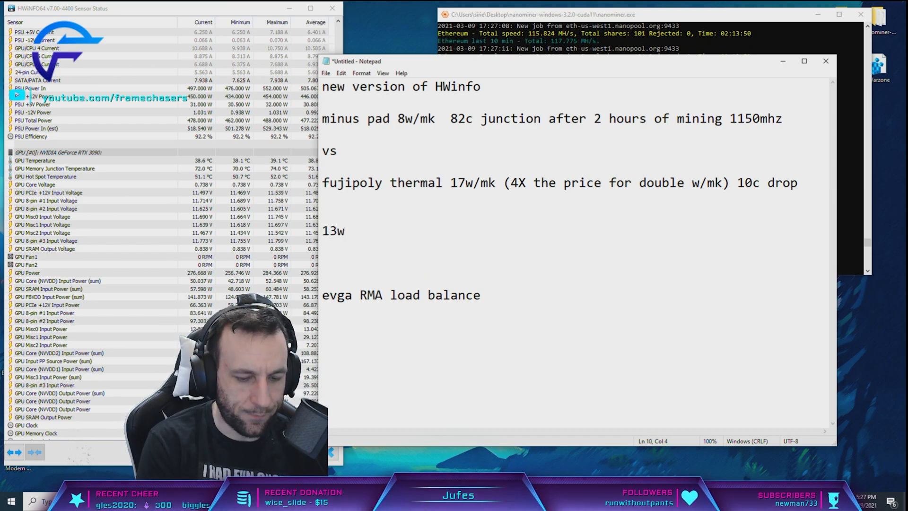
text(k on the way)
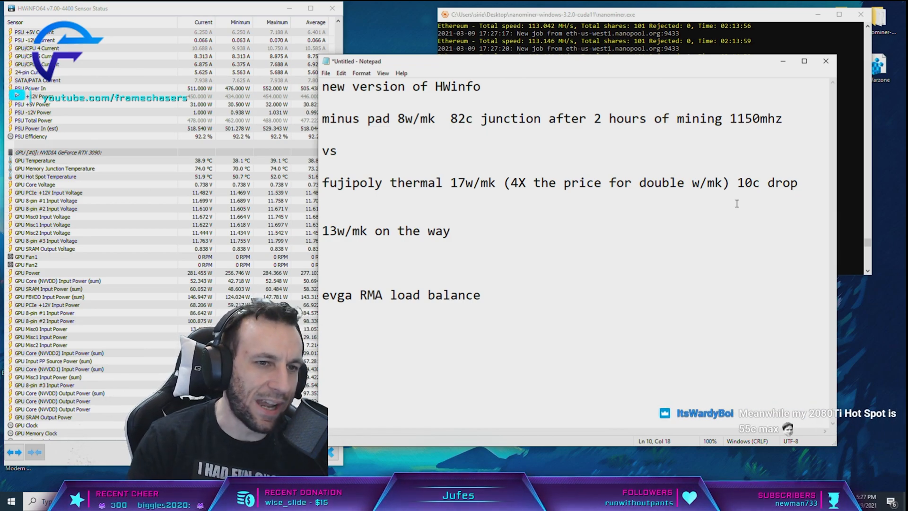
drag(454, 232, 320, 233)
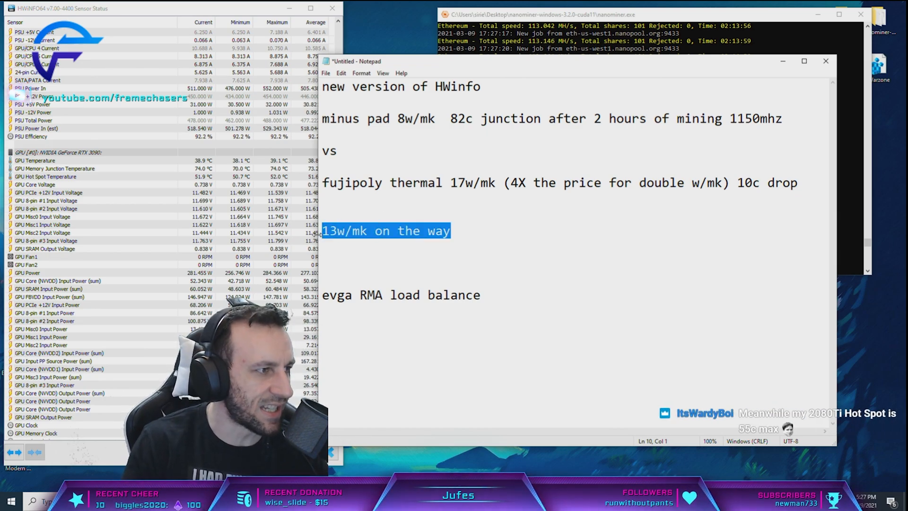
click(464, 227)
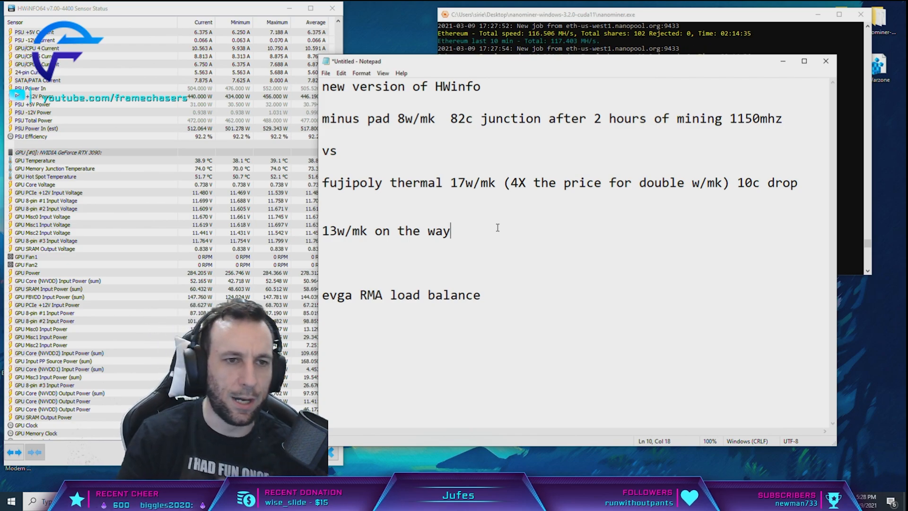
key(shift+Home)
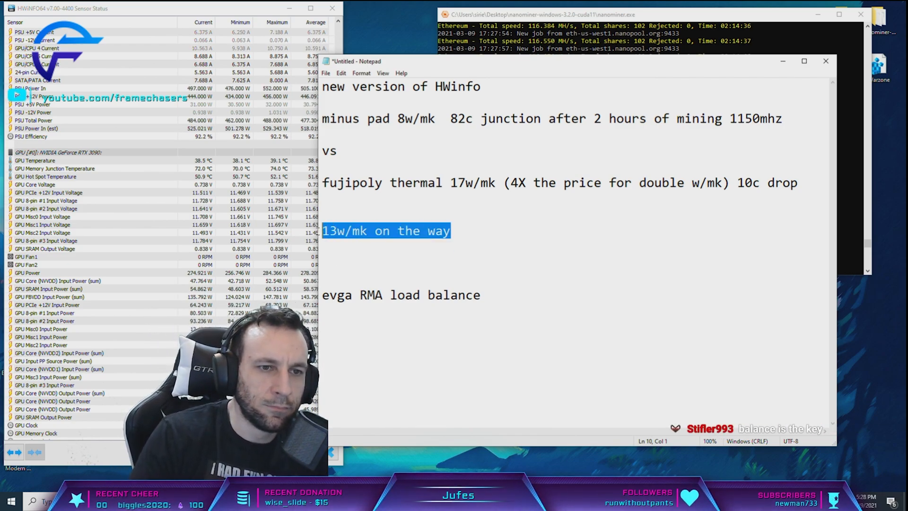
drag(320, 224, 470, 225)
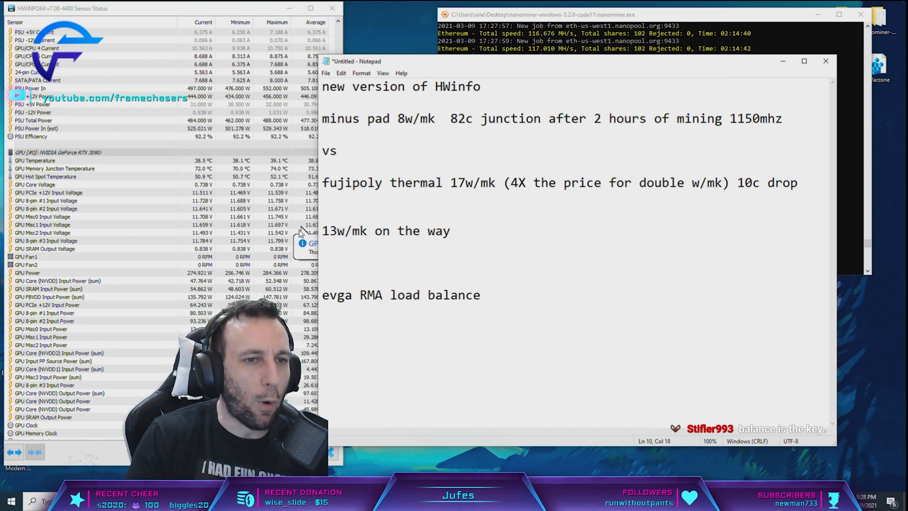
- Delete the minus pad through fujipoly comparison lines, leaving '13w/mk on the way' with blank lines below
drag(336, 206, 323, 120)
key(Delete)
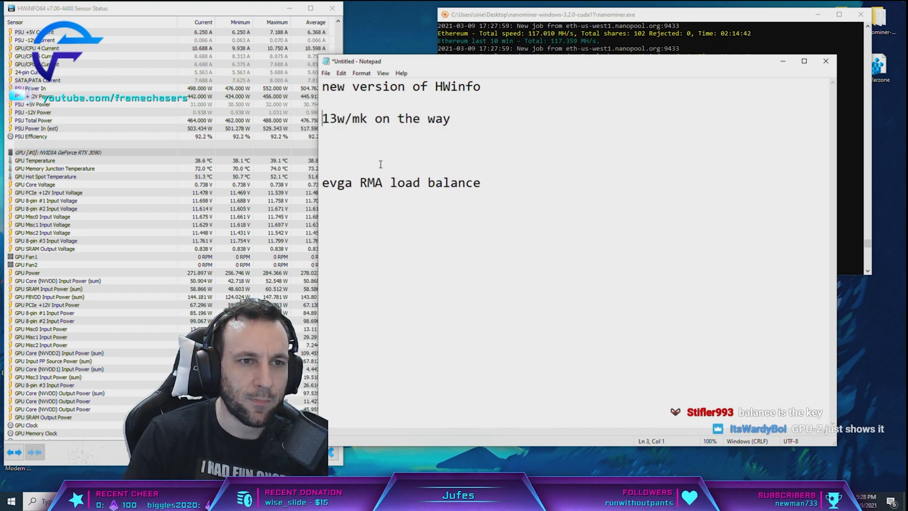
click(478, 123)
key(shift+Home)
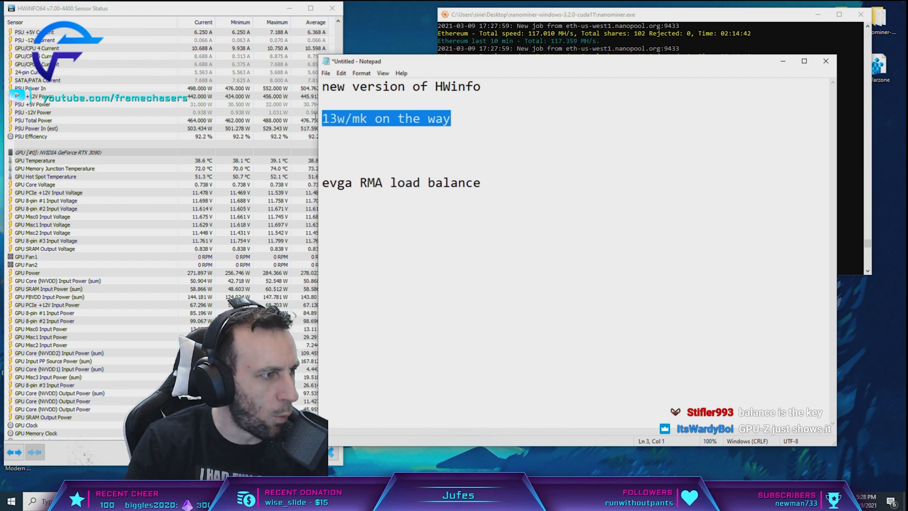
key(End)
key(Return)
key(Return)
key(Down)
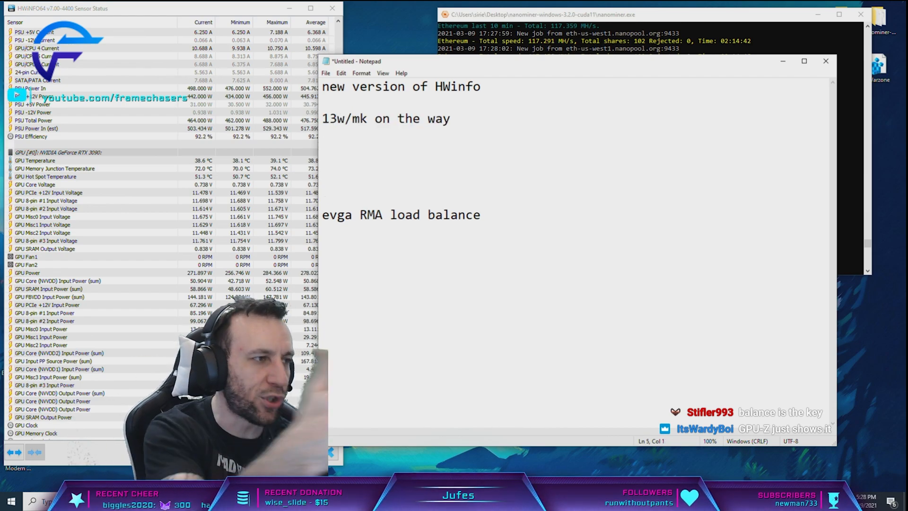
text(80)
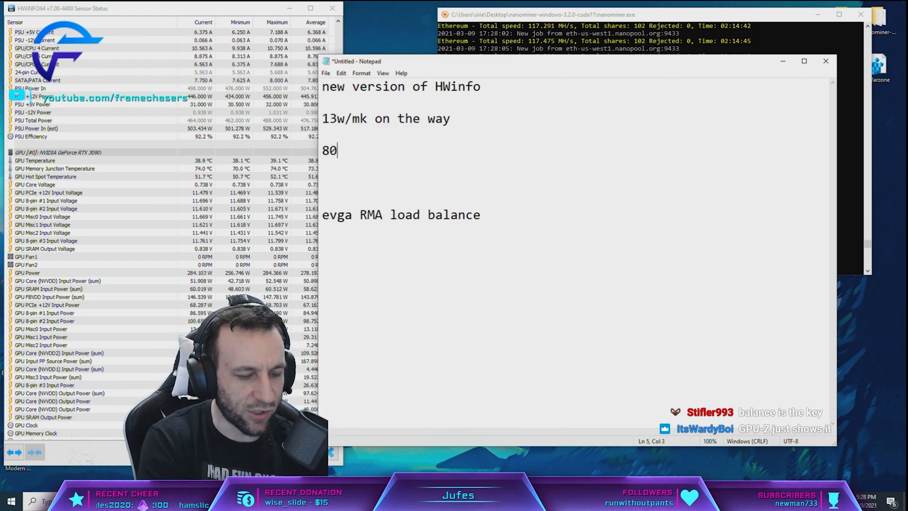
text(c)
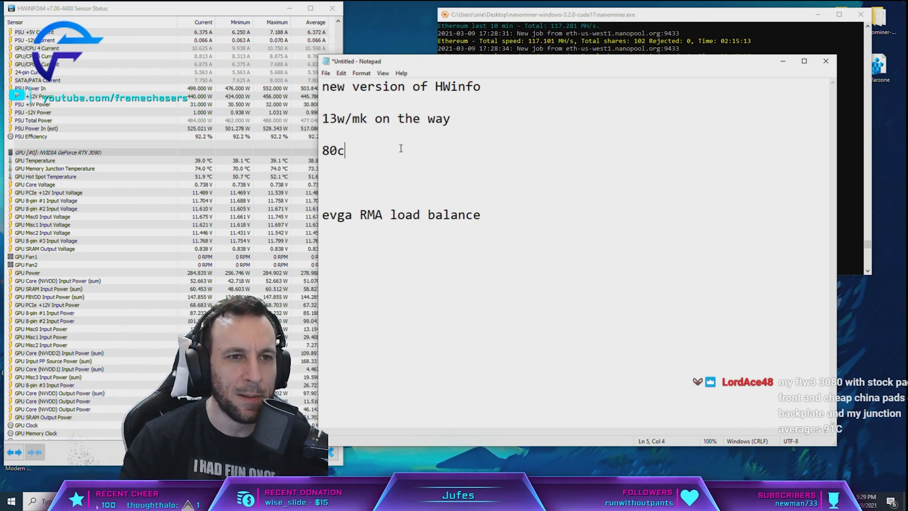
- Note '80c' below the 13w/mk line, then amend it to read '80-82c'
drag(348, 150, 319, 152)
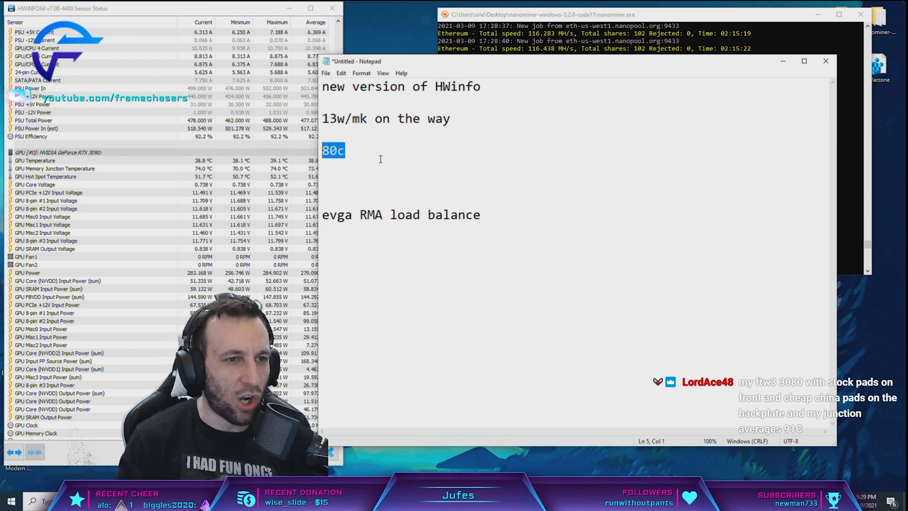
click(354, 151)
double_click(340, 151)
click(354, 150)
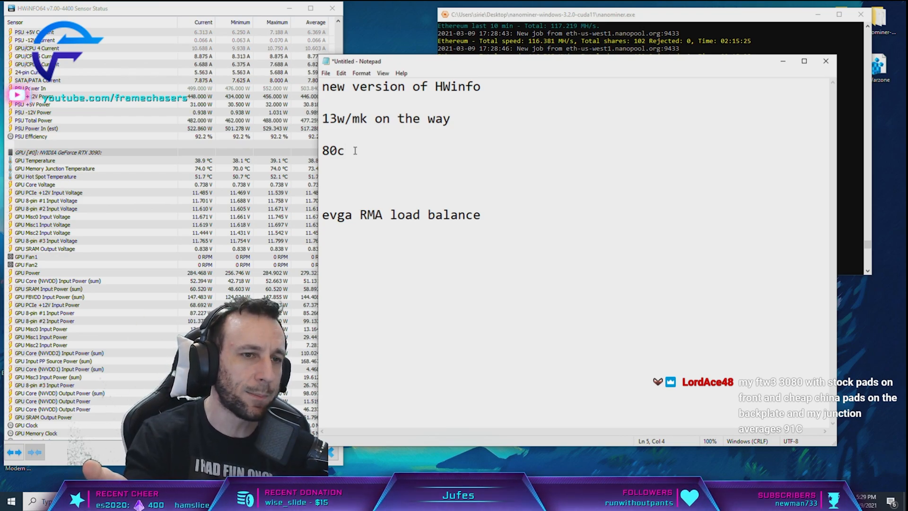
key(Left)
text(-82c)
key(Delete)
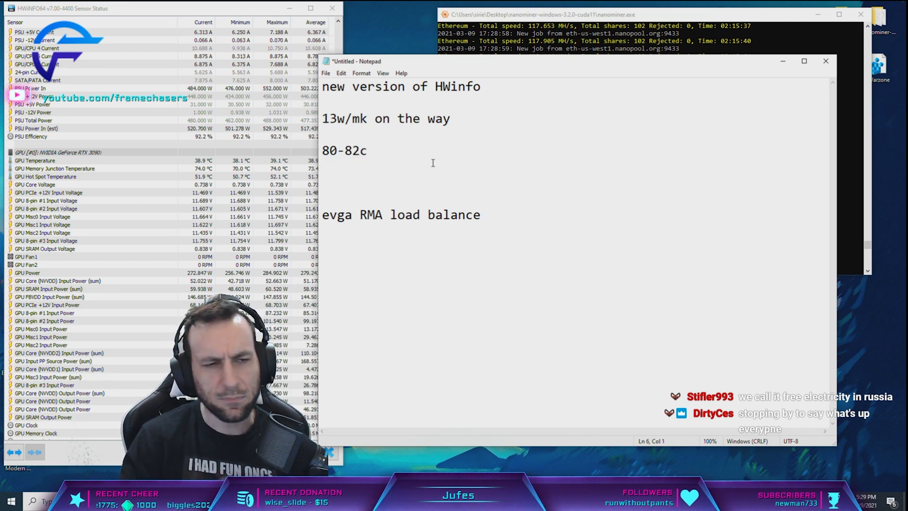
mouse_move(368, 151)
mouse_down()
mouse_move(323, 151)
mouse_move(339, 150)
mouse_up()
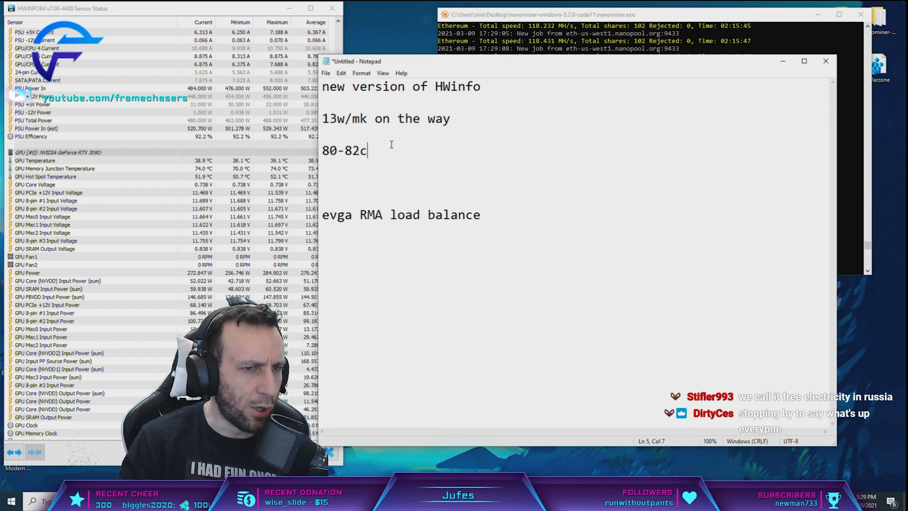
click(206, 170)
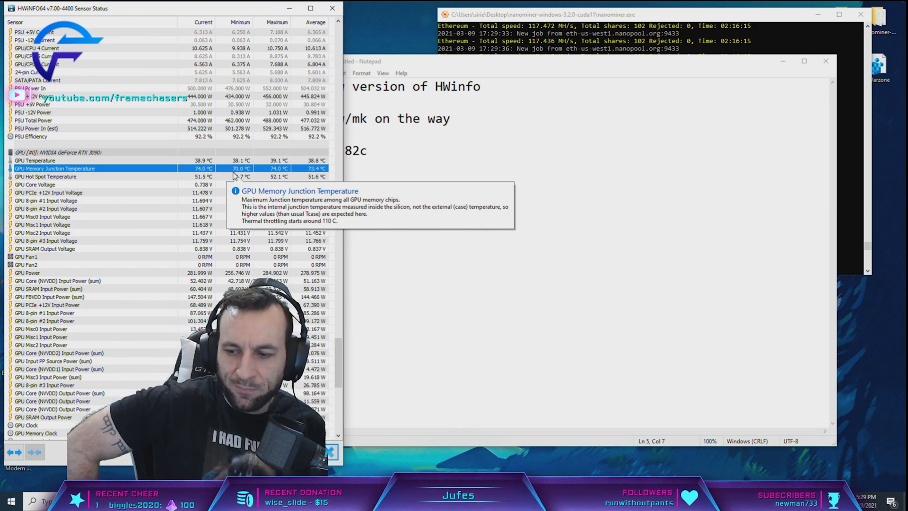
click(567, 153)
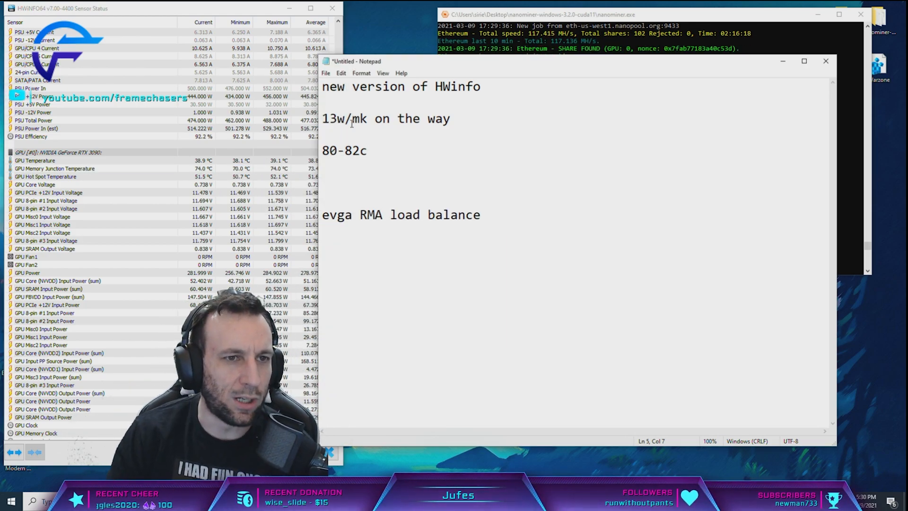
drag(363, 119, 324, 119)
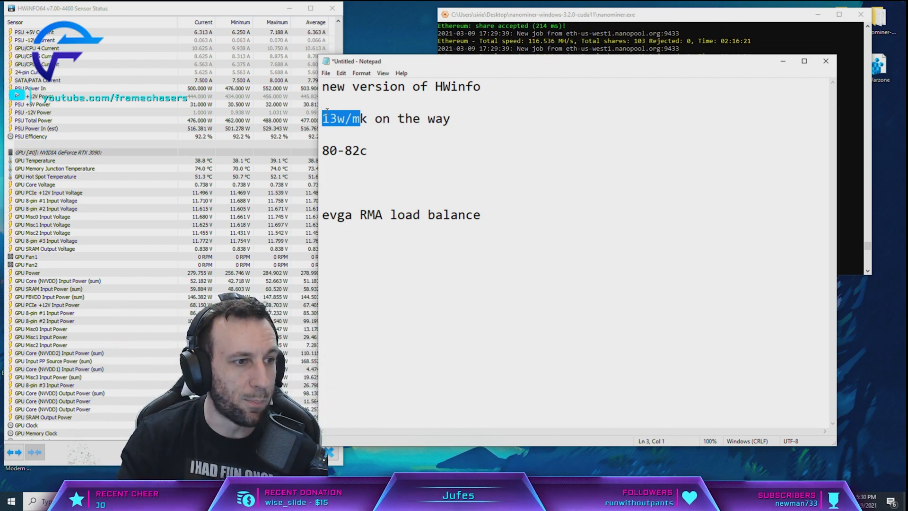
drag(381, 118, 328, 118)
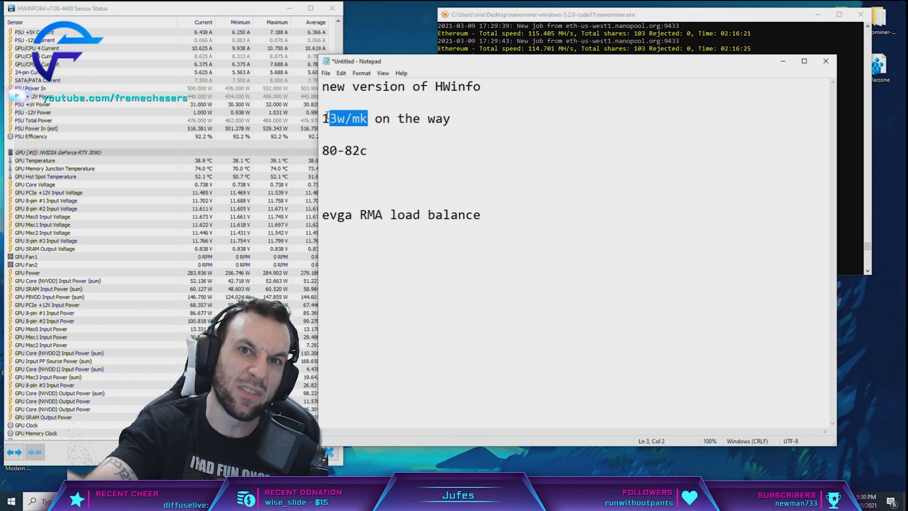
click(369, 118)
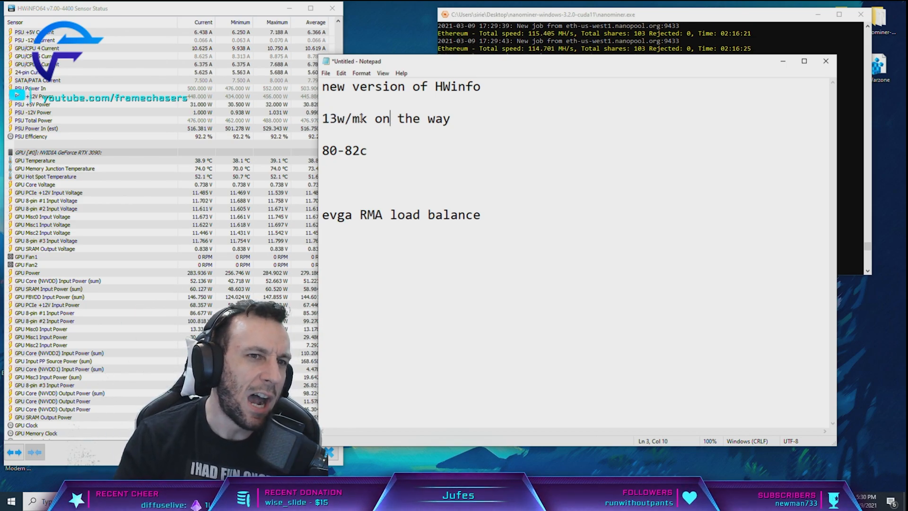
drag(368, 118, 321, 118)
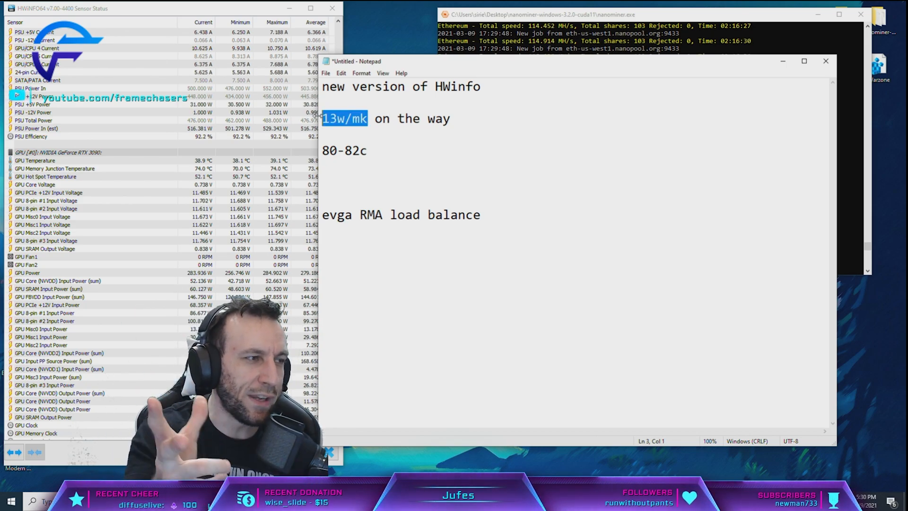
click(469, 119)
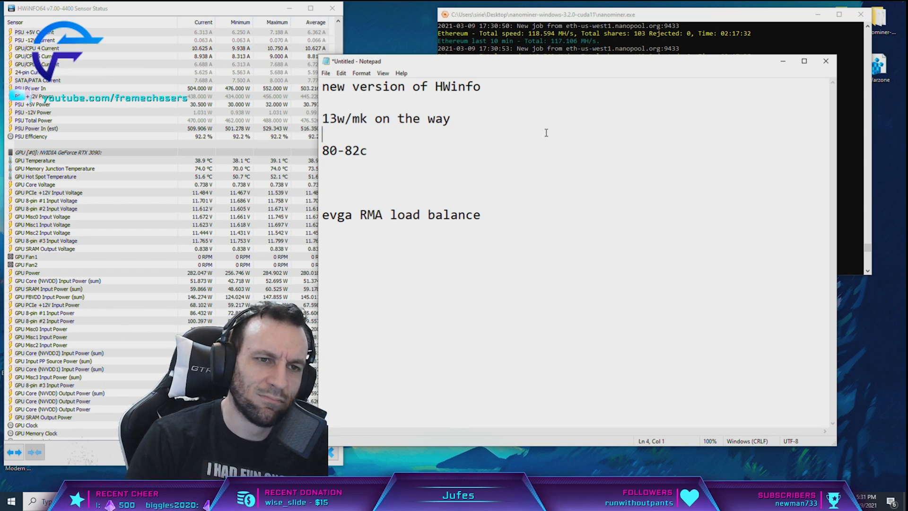
- Highlight the 13w/mk line, then check the GPU Memory Junction Temperature row in HWiNFO
click(464, 145)
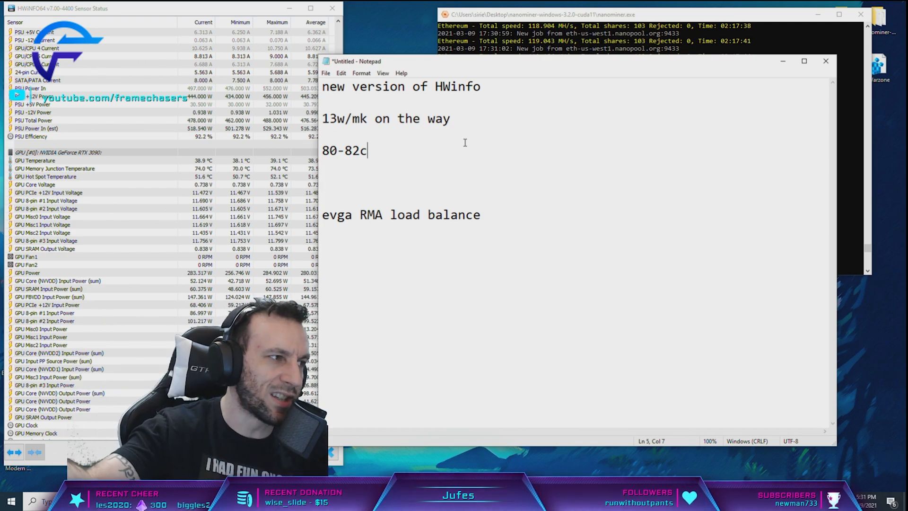
drag(363, 116, 322, 119)
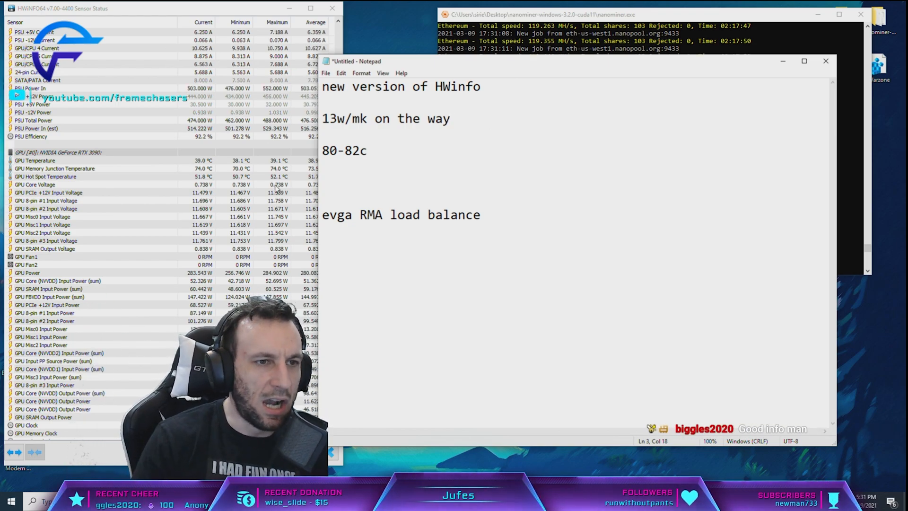
click(110, 168)
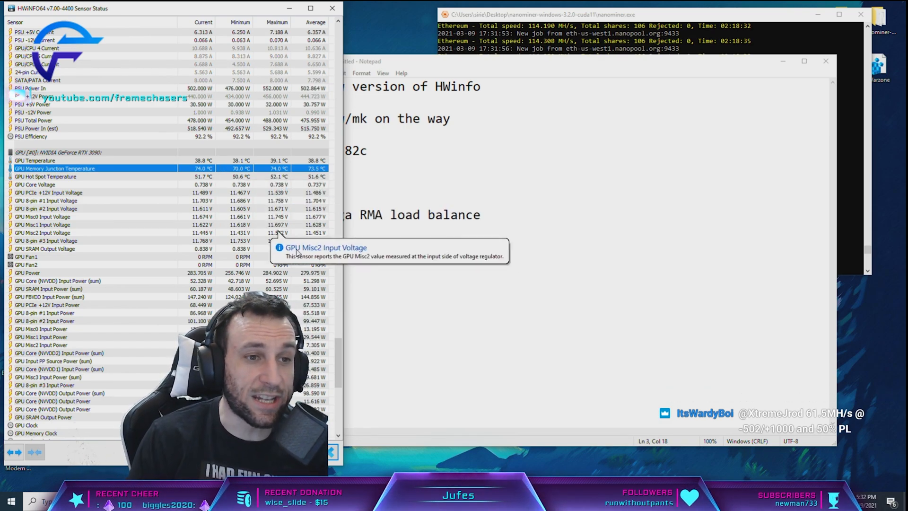
drag(340, 355, 340, 415)
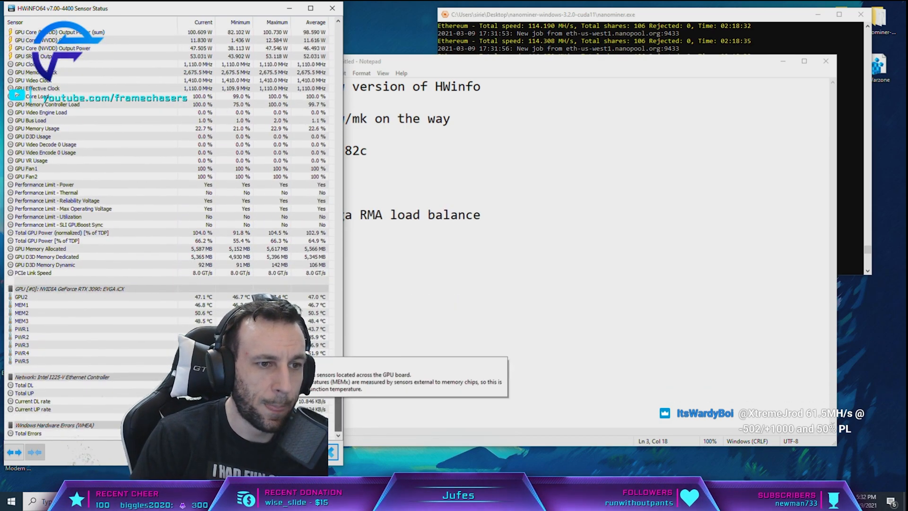
- Inspect the EVGA ICX MEM sensor readings, decline reordering the rows, and return to the notes
click(205, 320)
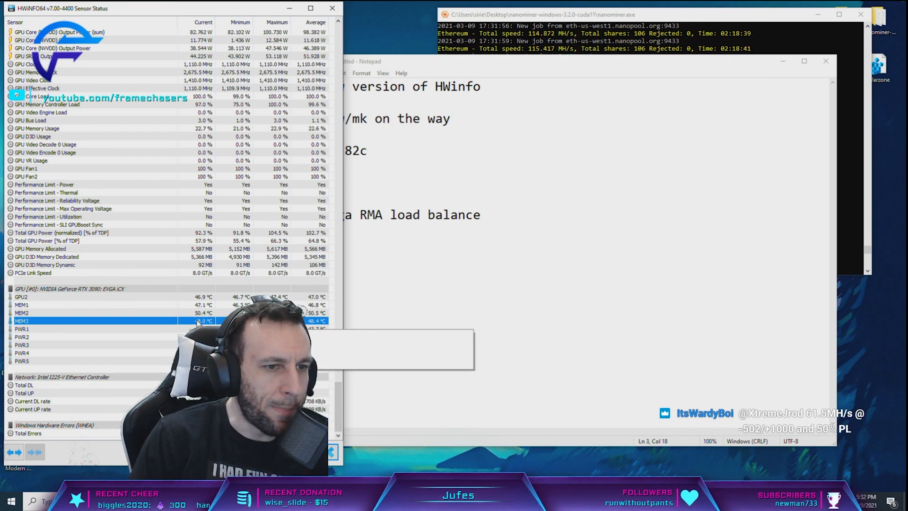
click(208, 313)
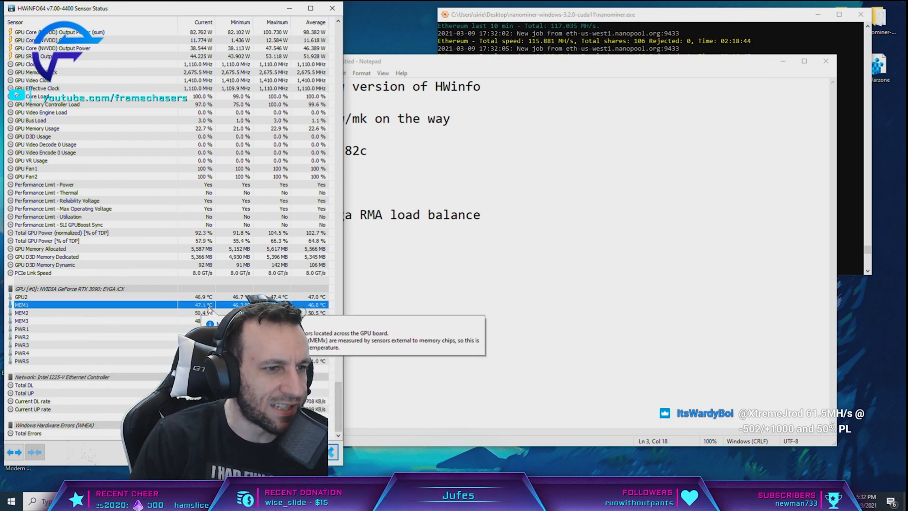
click(208, 320)
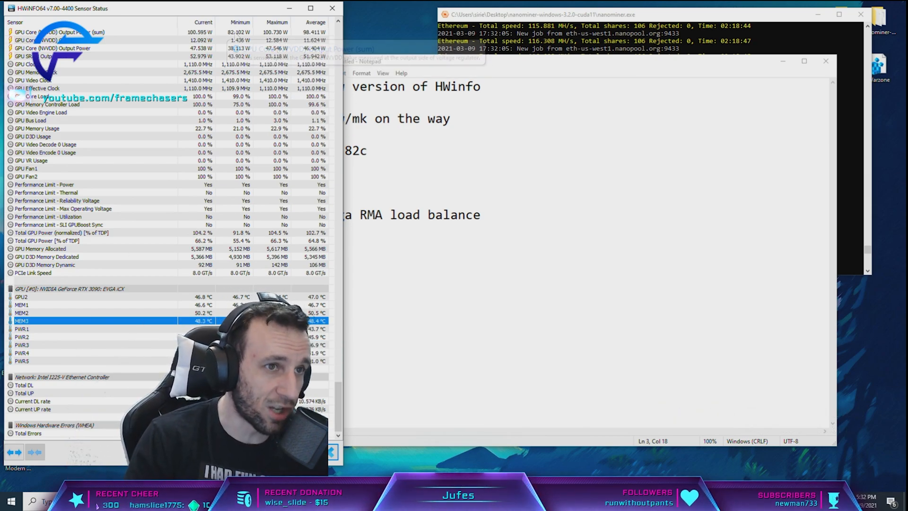
drag(181, 11, 314, 10)
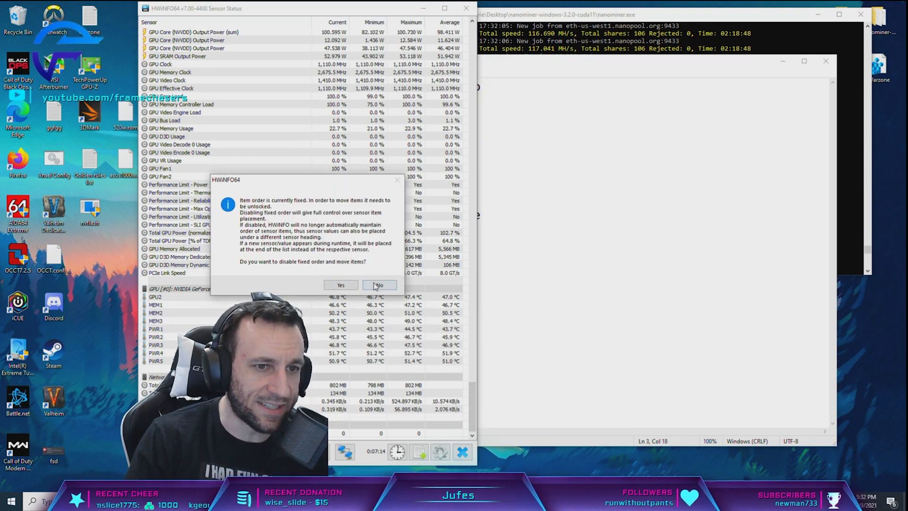
click(337, 305)
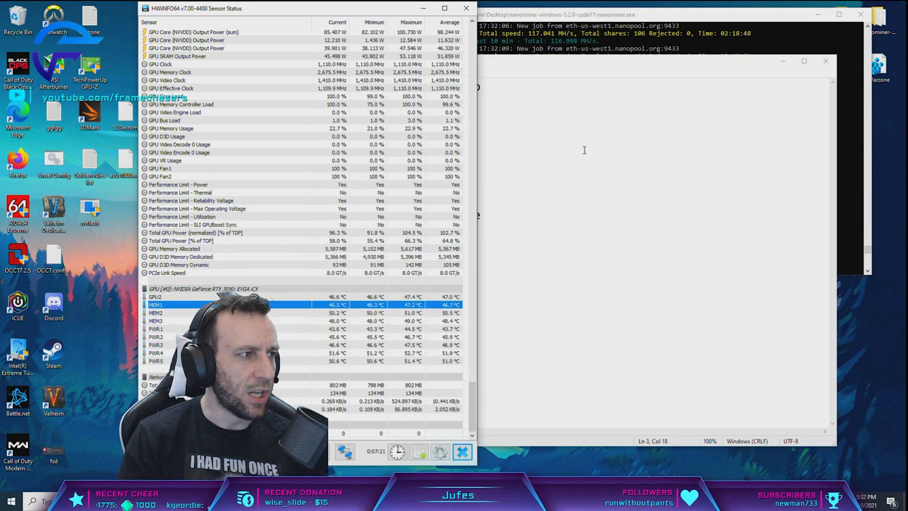
click(500, 80)
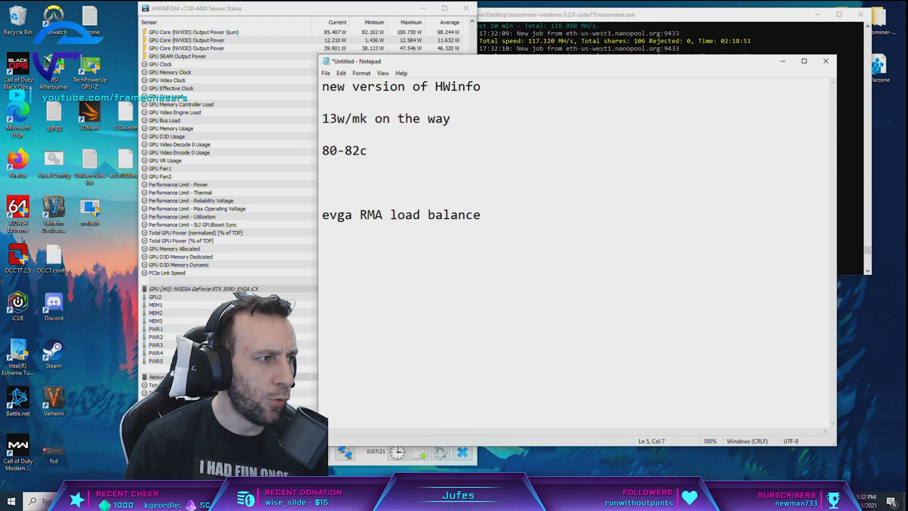
- Add 'ICX sensor all went down by 10' and 'junction went down by 10' lines and highlight both
key(Return)
key(Return)
text(ICX senso)
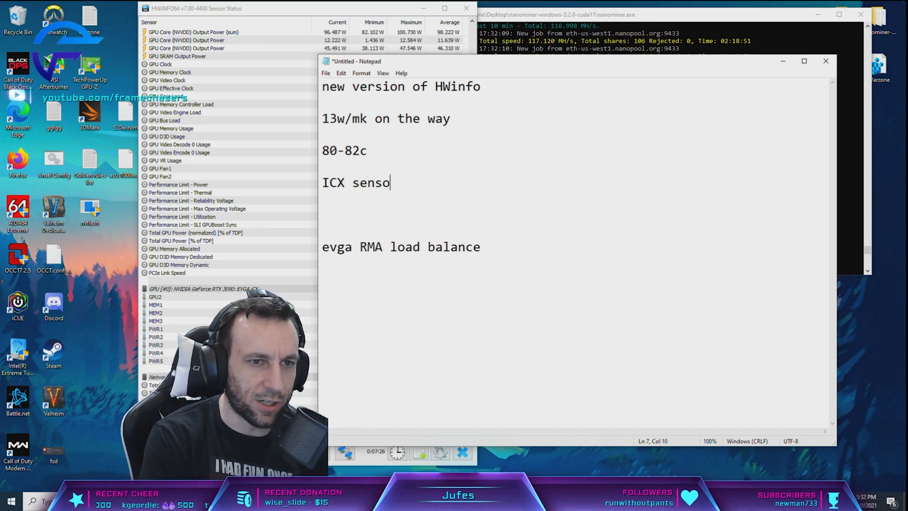
text(down by 10)
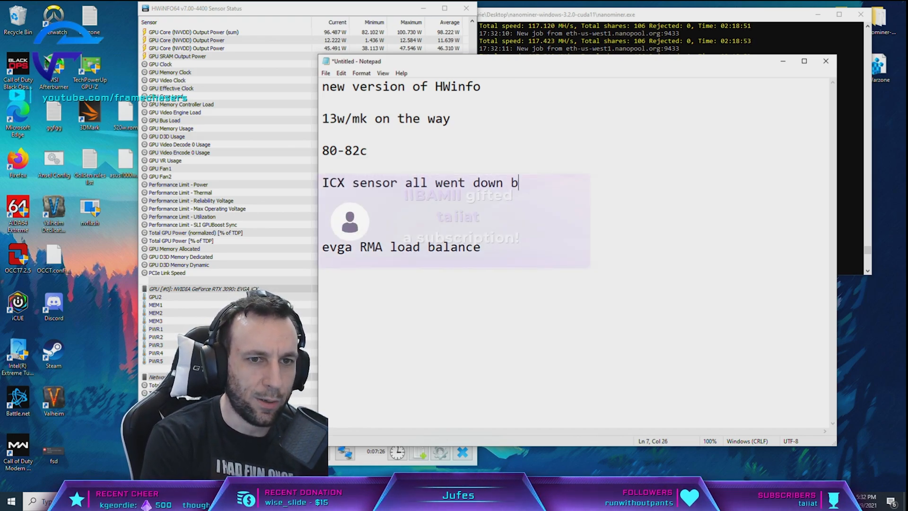
key(Return)
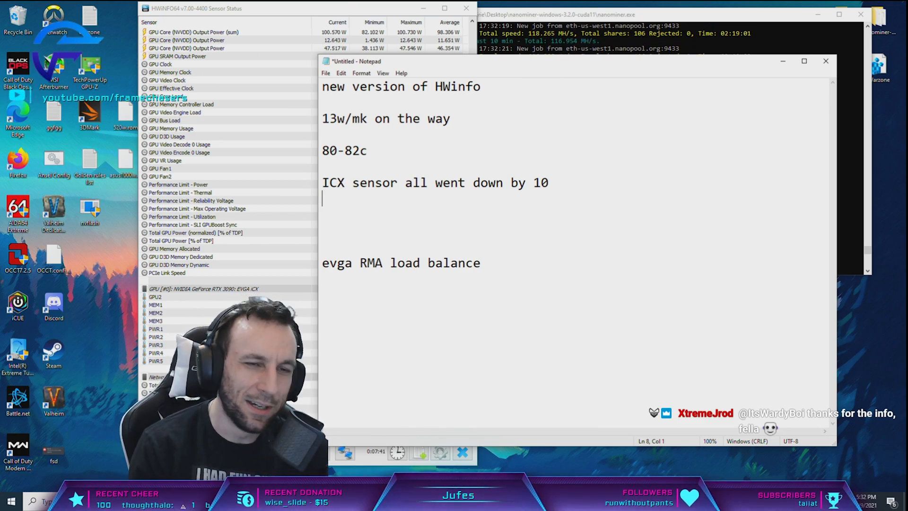
text(juncti)
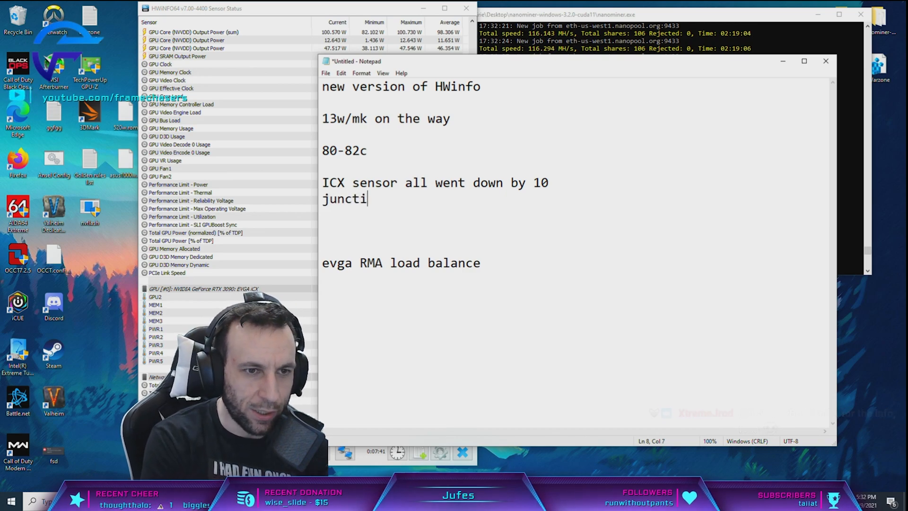
text(on went down by 10)
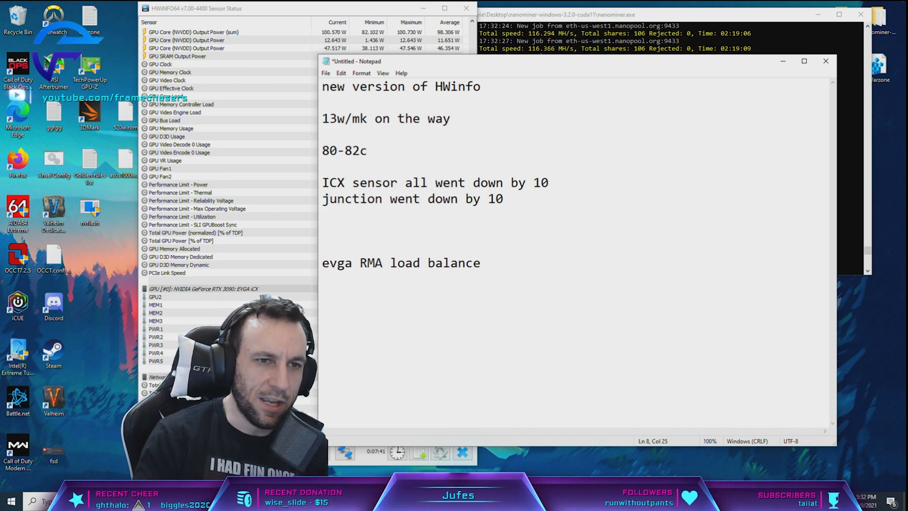
mouse_move(509, 206)
mouse_down()
mouse_move(294, 185)
mouse_move(317, 180)
mouse_up()
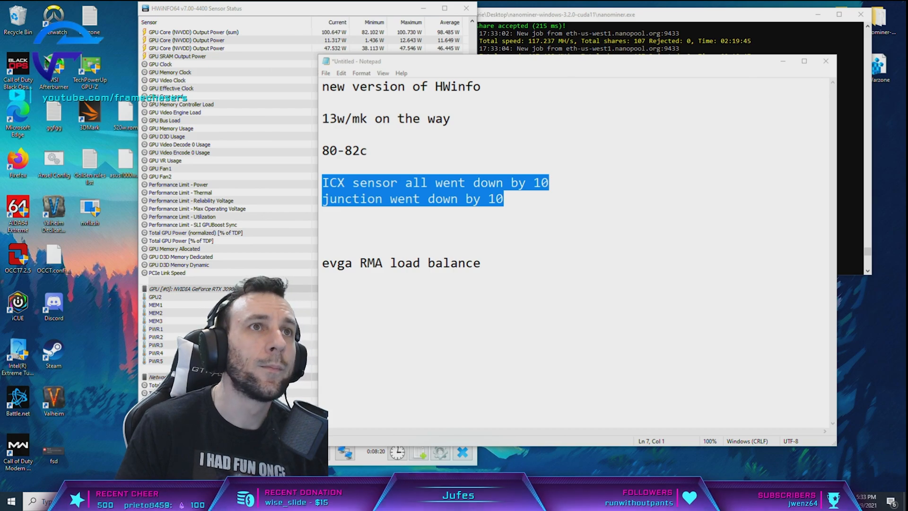
key(alt+Tab)
drag(229, 173, 288, 166)
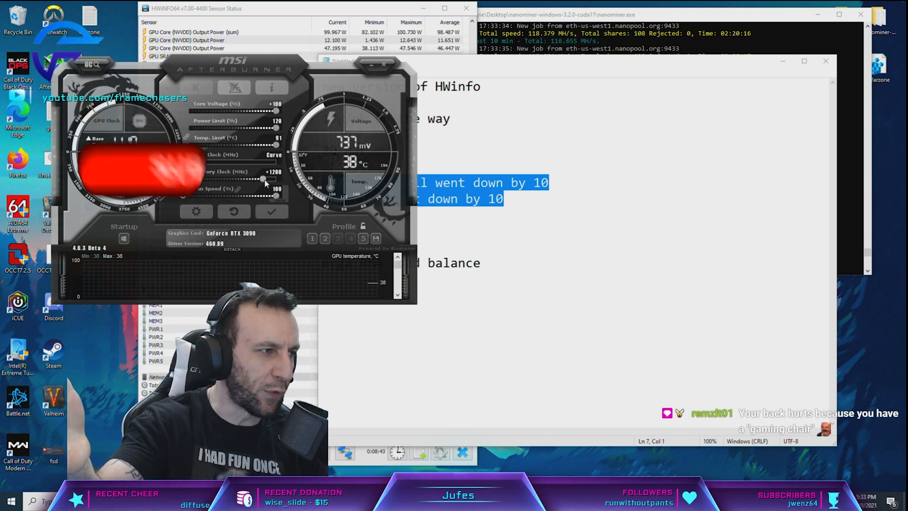
click(386, 65)
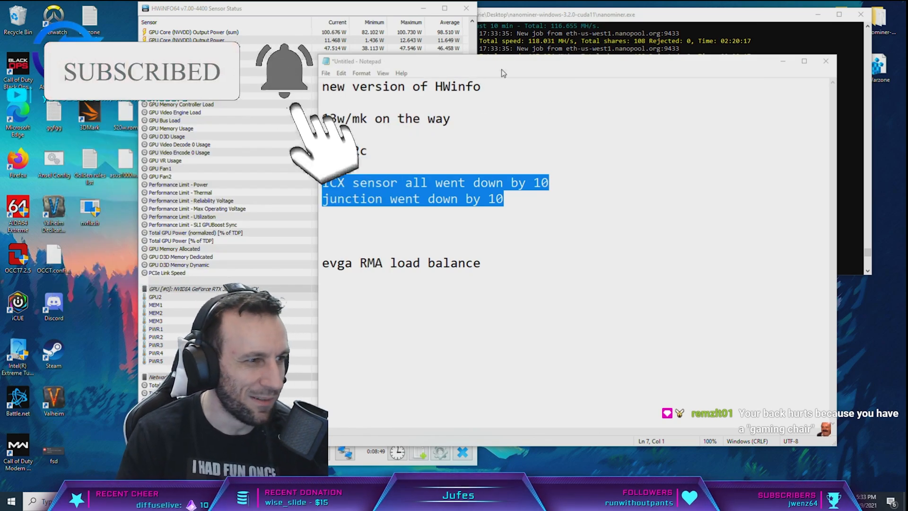